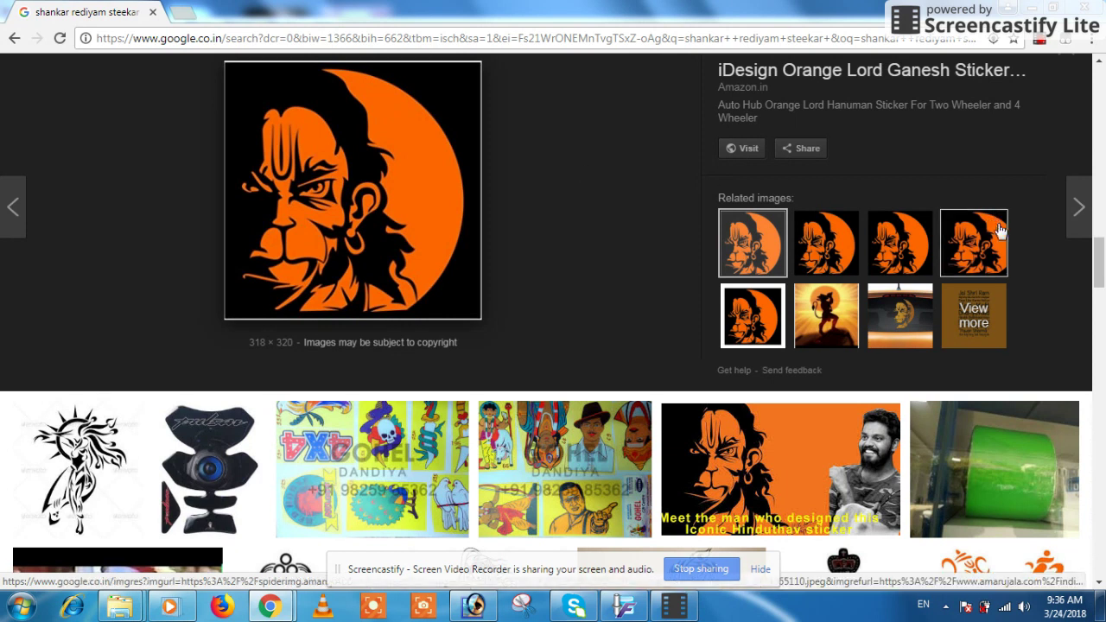
- Look through the sticker image results around the orange-and-black Hanuman picture
scroll(292, 229, down, 4)
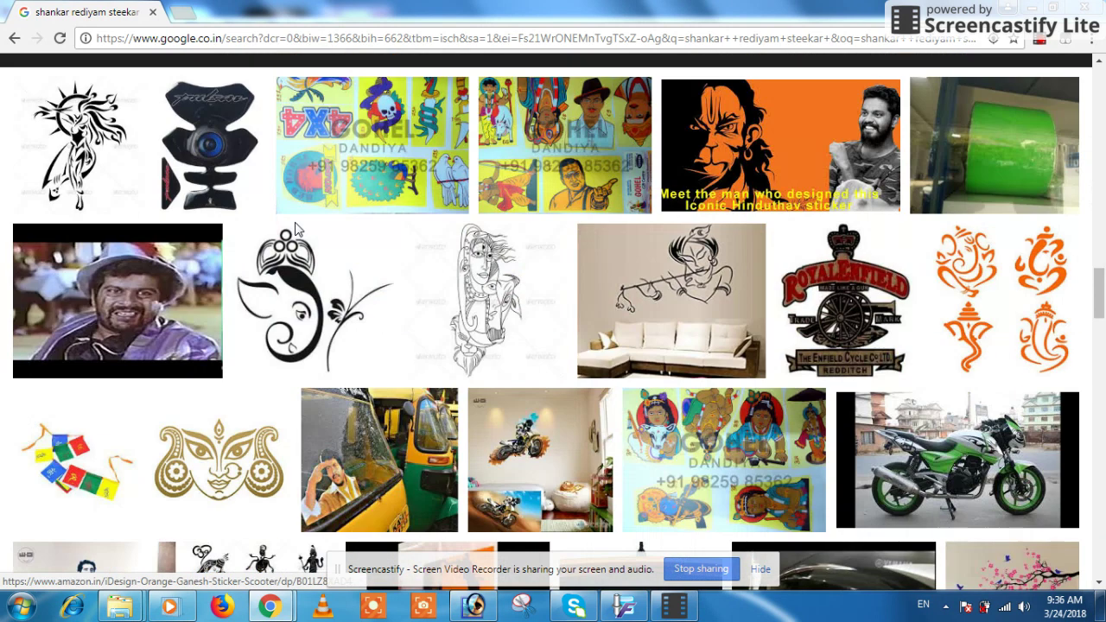
scroll(298, 226, up, 4)
scroll(296, 223, down, 4)
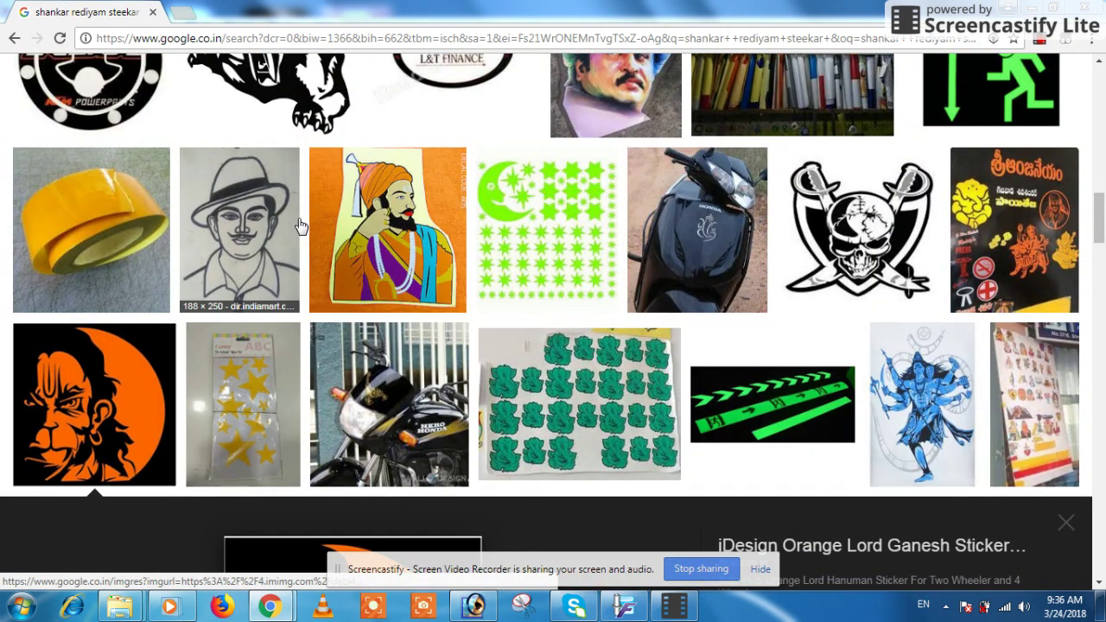
scroll(294, 233, up, 4)
scroll(364, 300, up, 3)
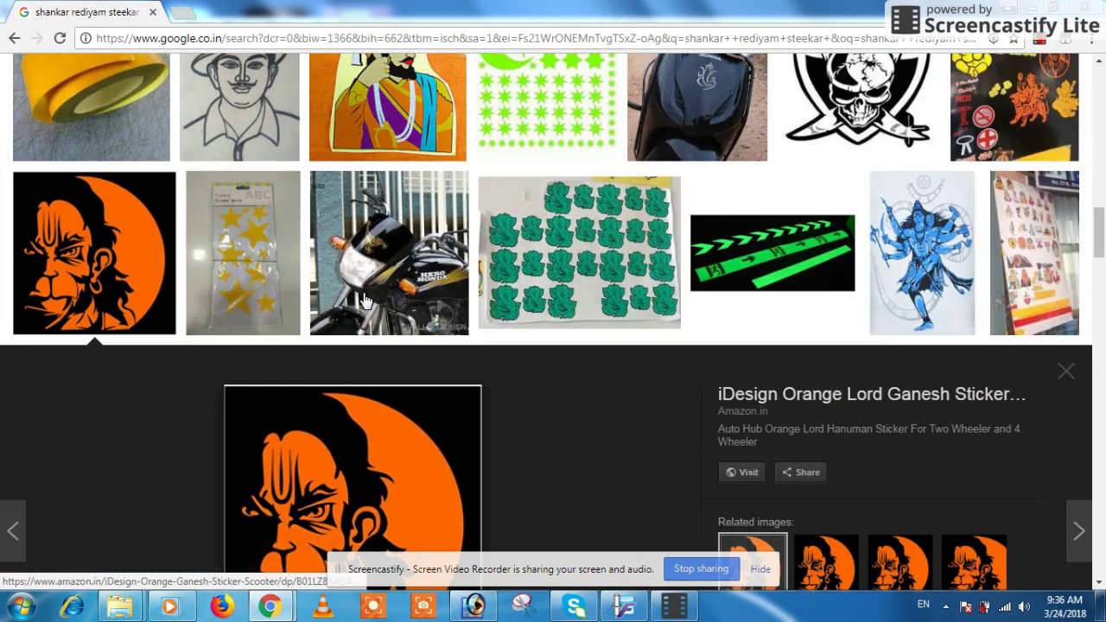
scroll(364, 303, down, 4)
scroll(364, 306, up, 3)
scroll(364, 306, up, 8)
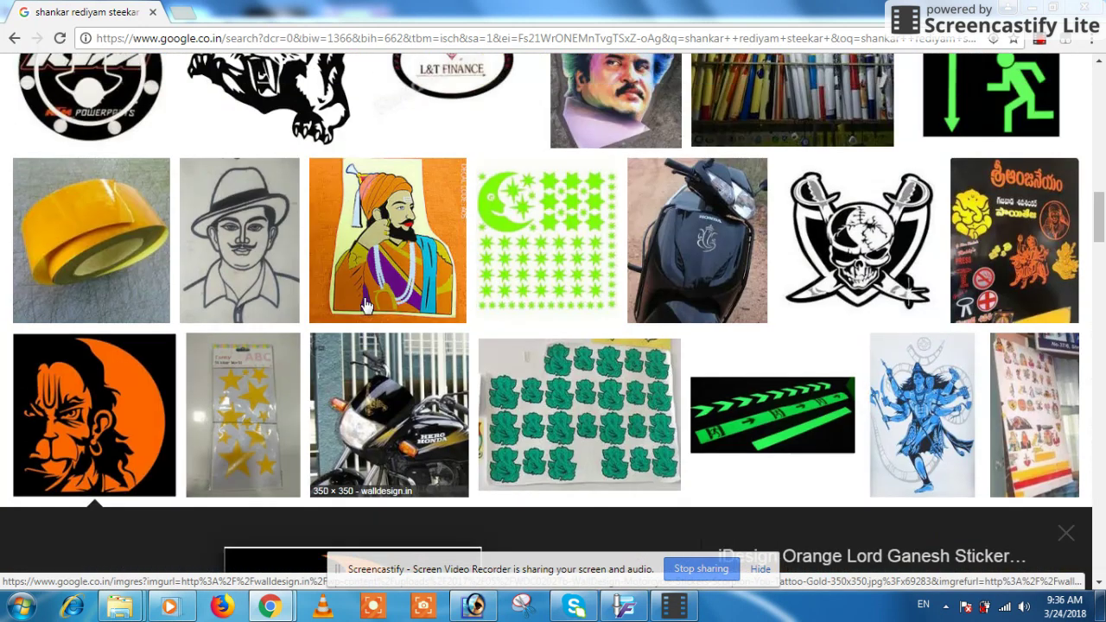
scroll(368, 305, up, 1)
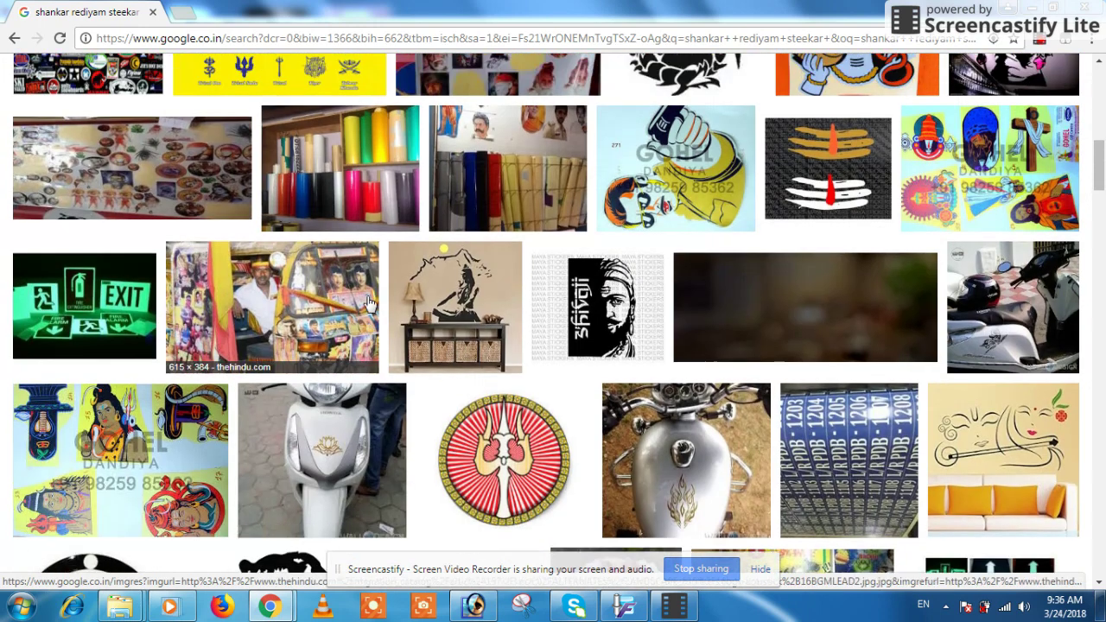
scroll(368, 304, down, 4)
scroll(370, 304, up, 7)
scroll(724, 225, down, 10)
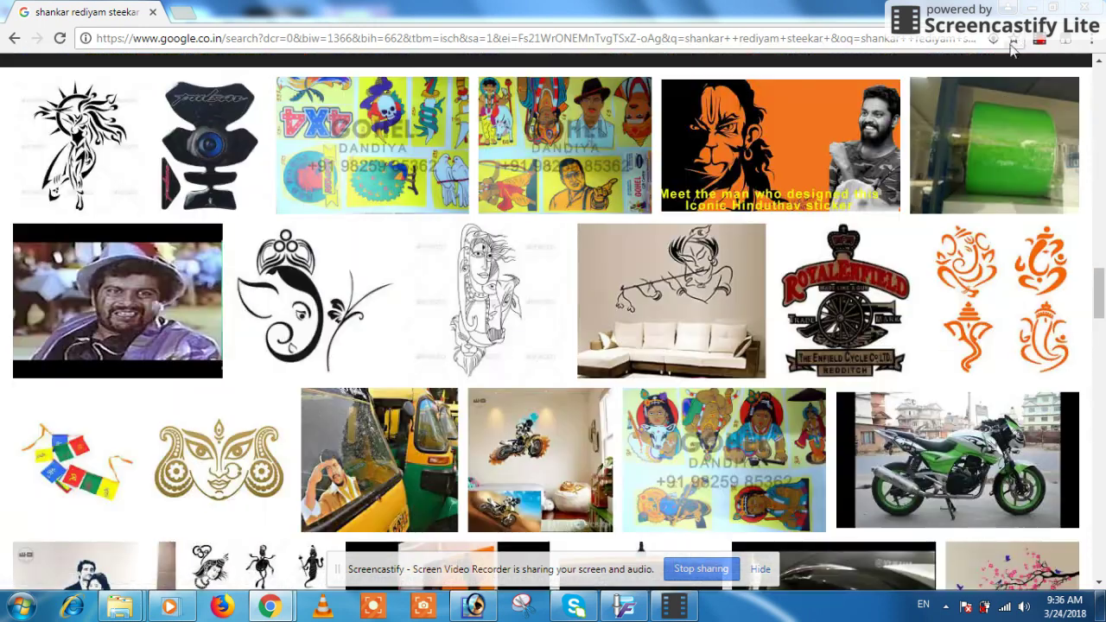
- Bring the Hanuman JPG from the Desktop folder into the FlexiSIGN-PRO drawing, about 15.7 by 15.8 in, beside the larger copy
click(1030, 8)
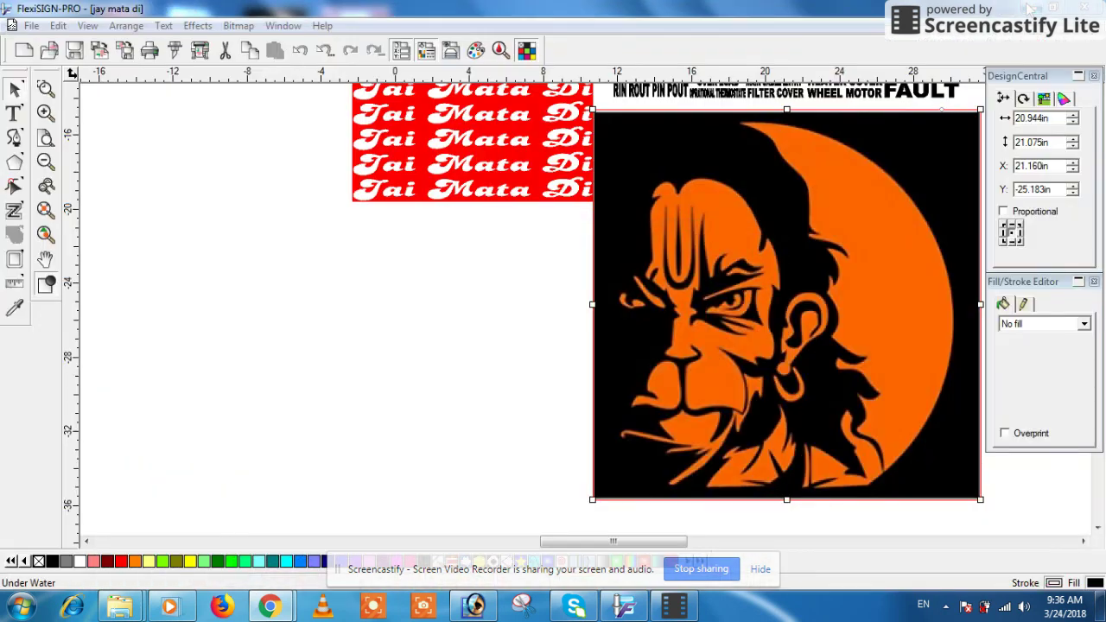
click(1031, 8)
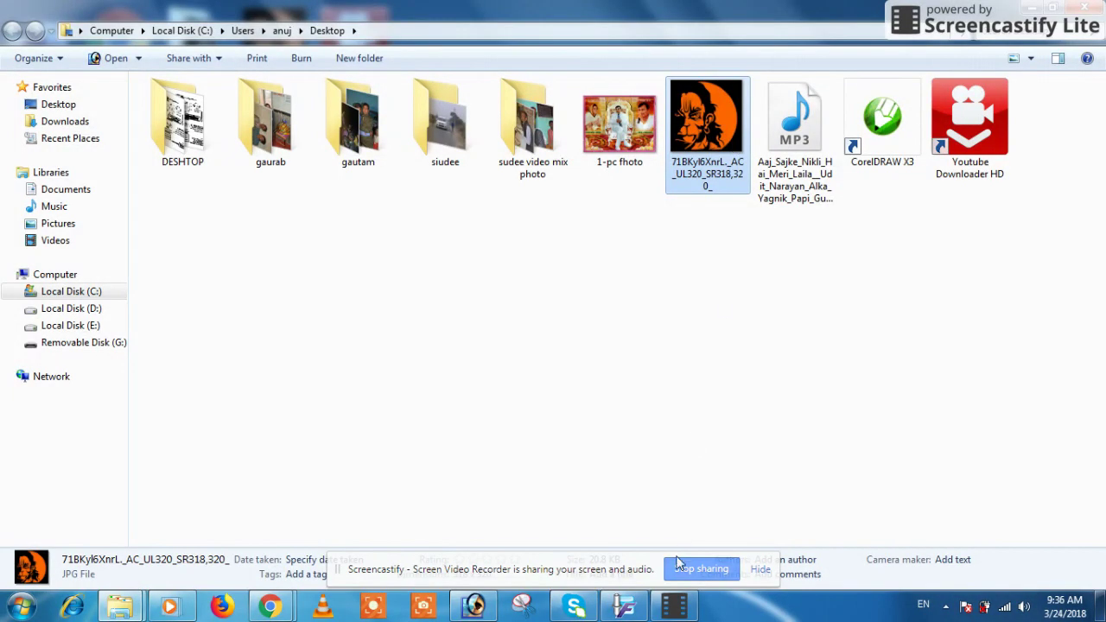
mouse_move(674, 608)
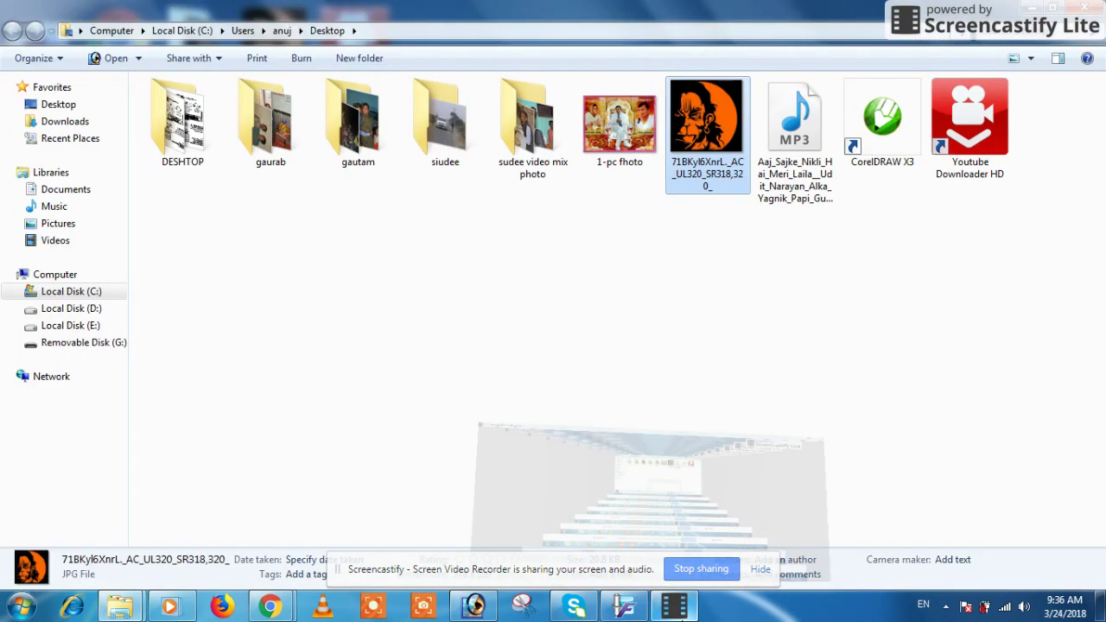
click(734, 255)
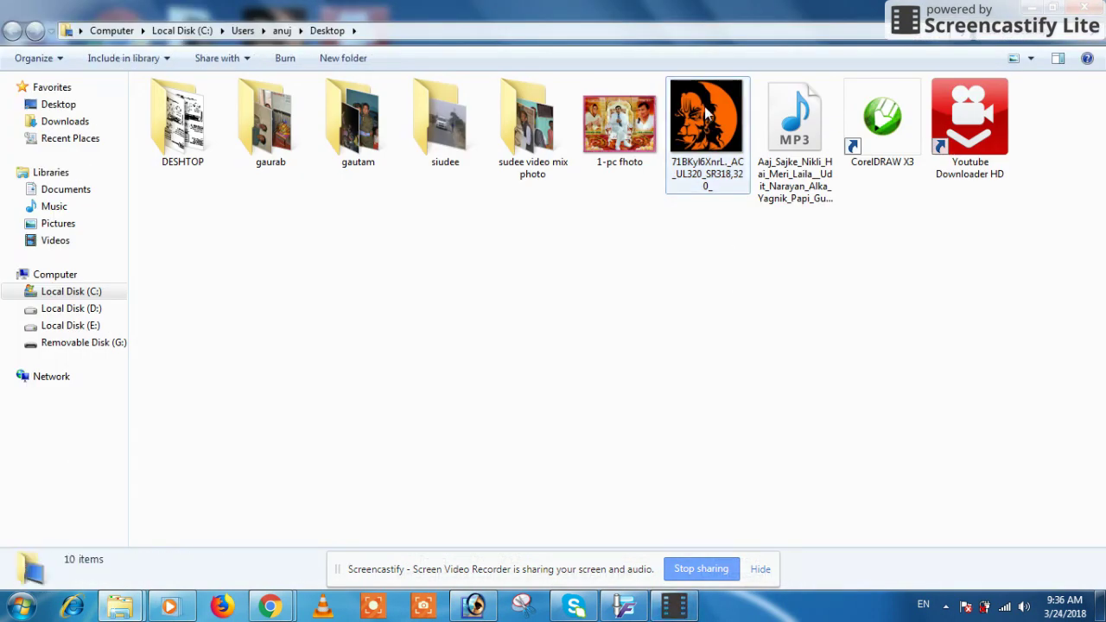
drag(707, 112, 467, 459)
drag(291, 404, 540, 605)
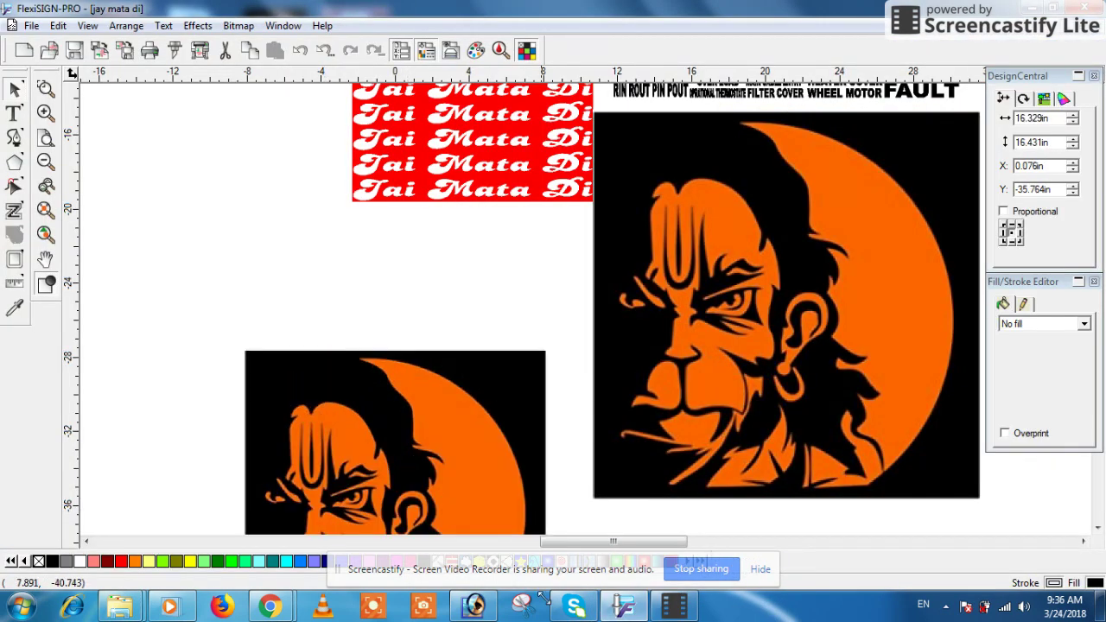
drag(408, 441, 371, 316)
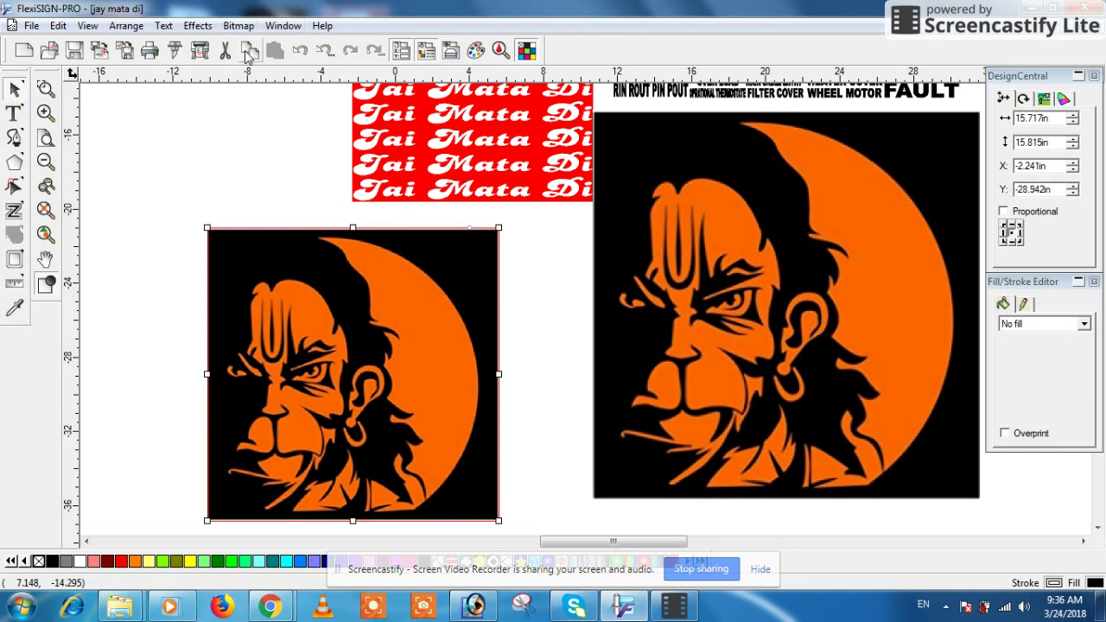
- Try to vectorize the newly placed Hanuman bitmap
click(197, 25)
mouse_move(238, 25)
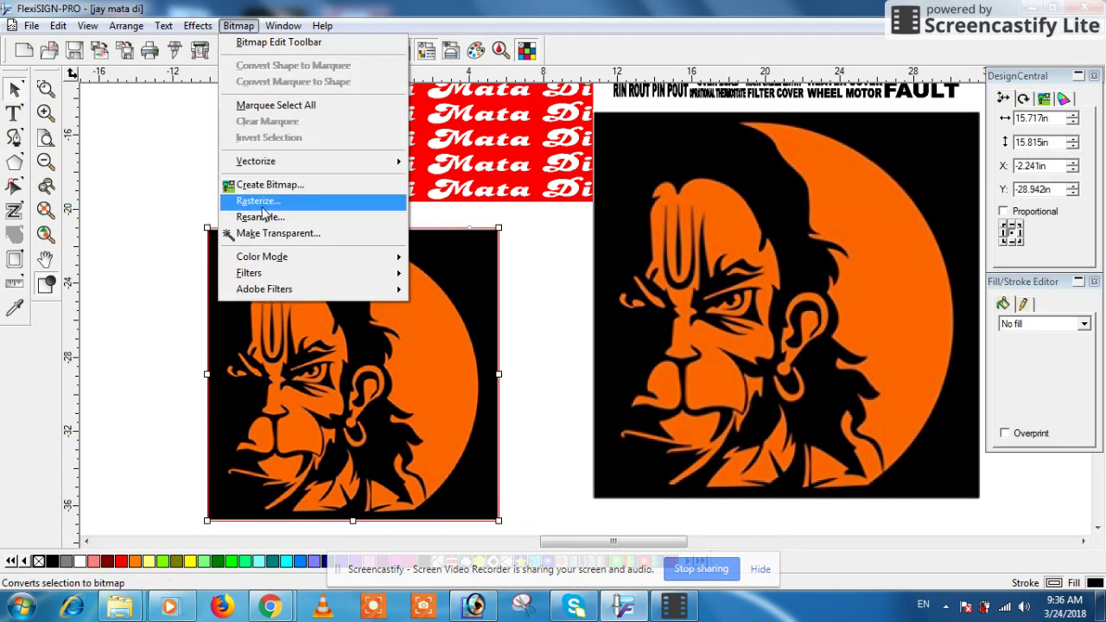
mouse_move(260, 160)
click(432, 234)
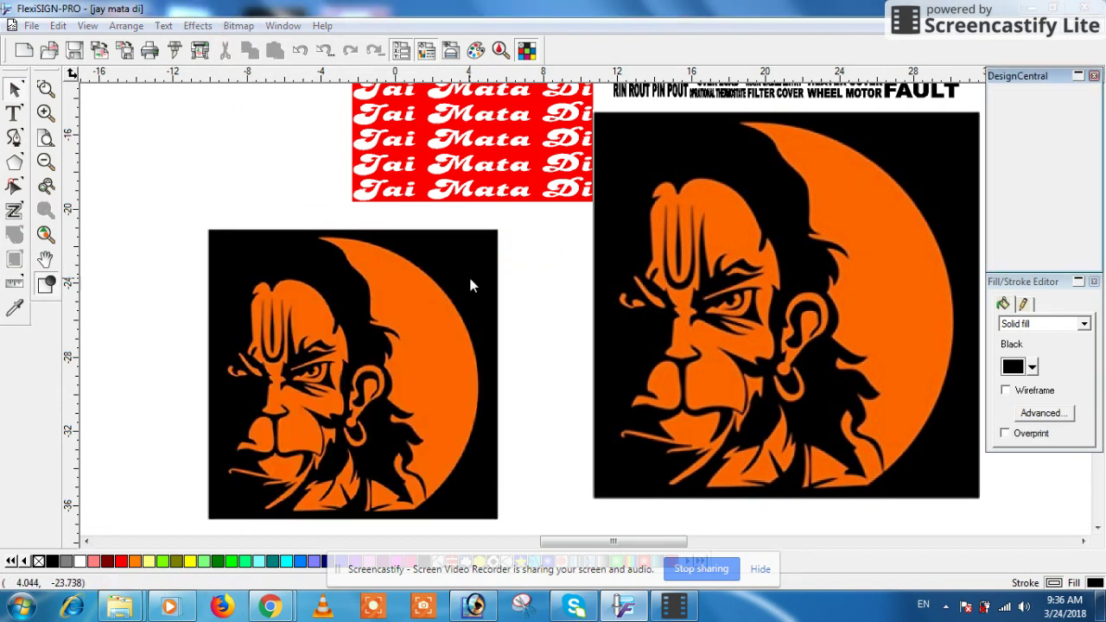
- Delete both Hanuman pictures from the drawing
click(468, 274)
key(Delete)
click(701, 219)
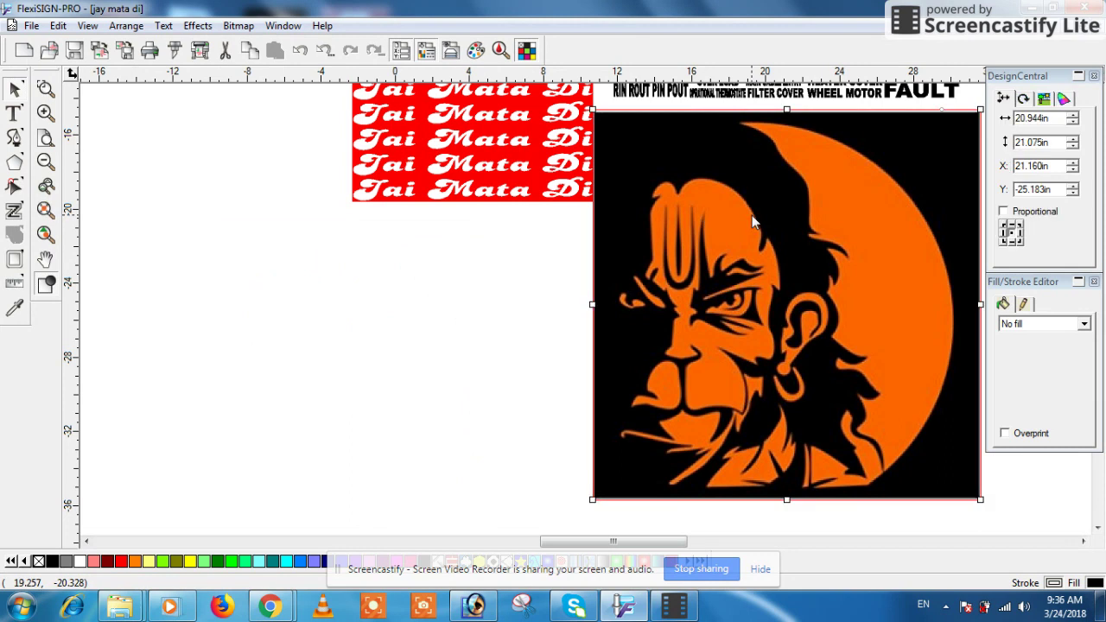
key(Delete)
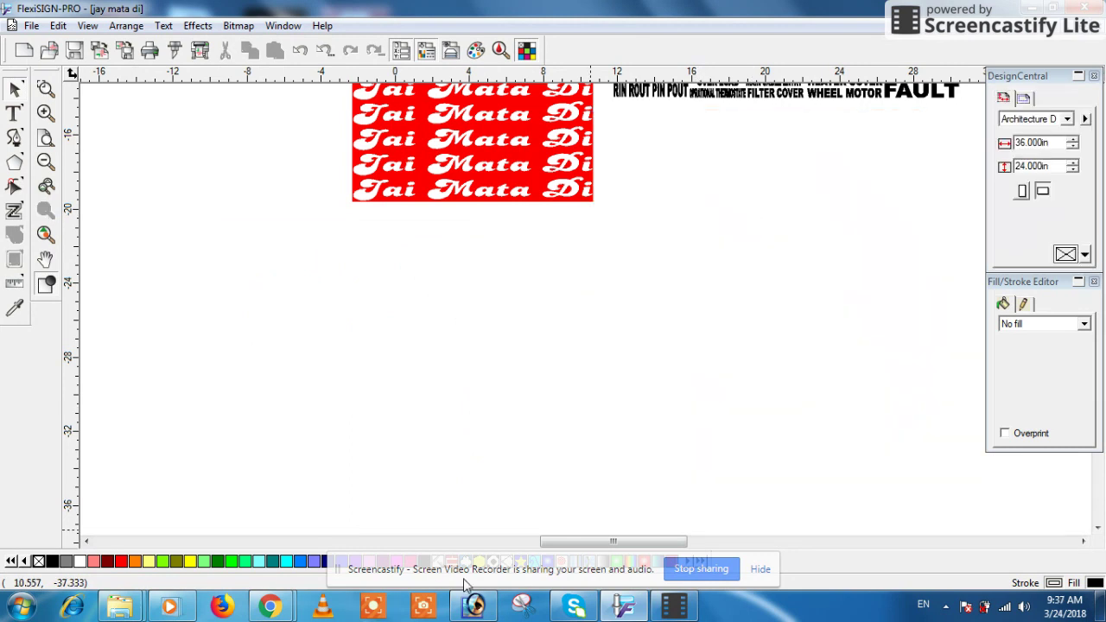
- Switch to Adobe Photoshop and open the Hanuman JPG from the desktop in its own window
click(474, 605)
double_click(521, 379)
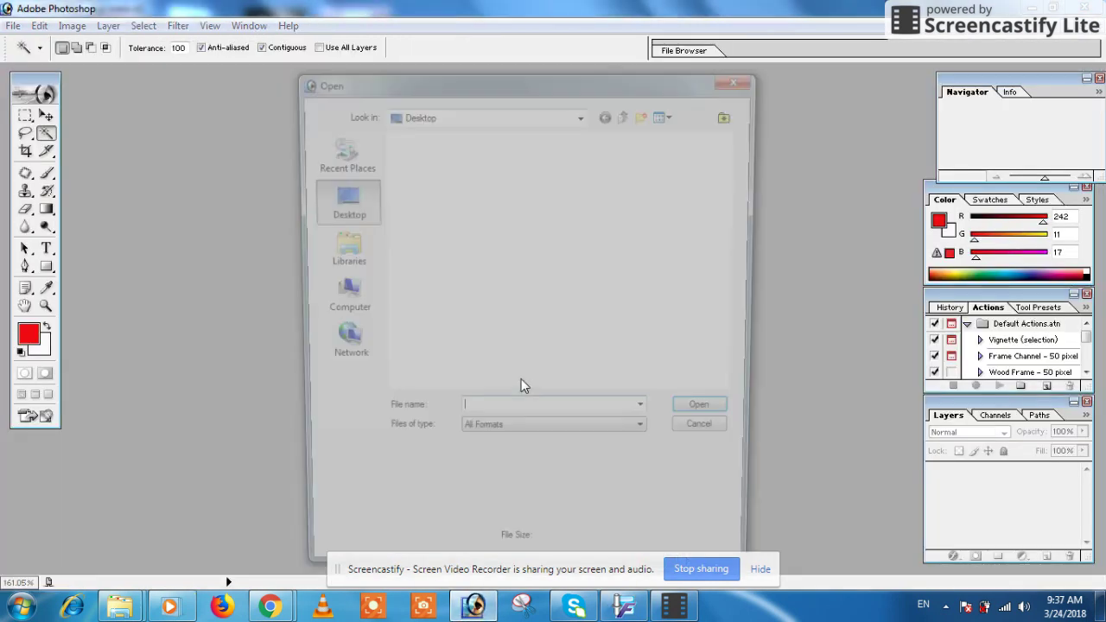
double_click(582, 167)
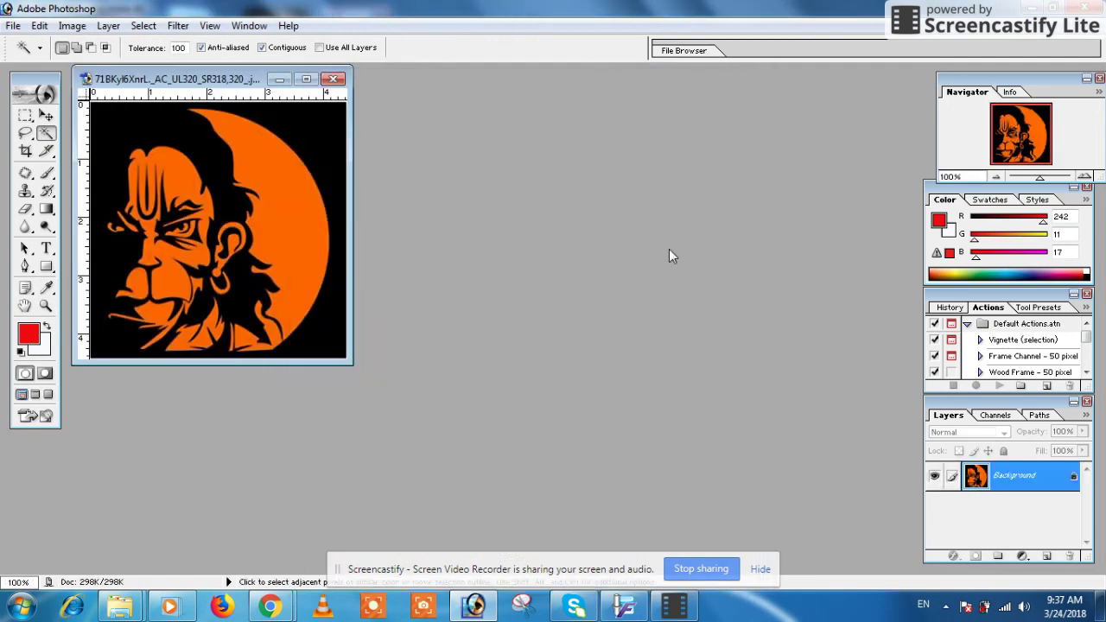
click(306, 79)
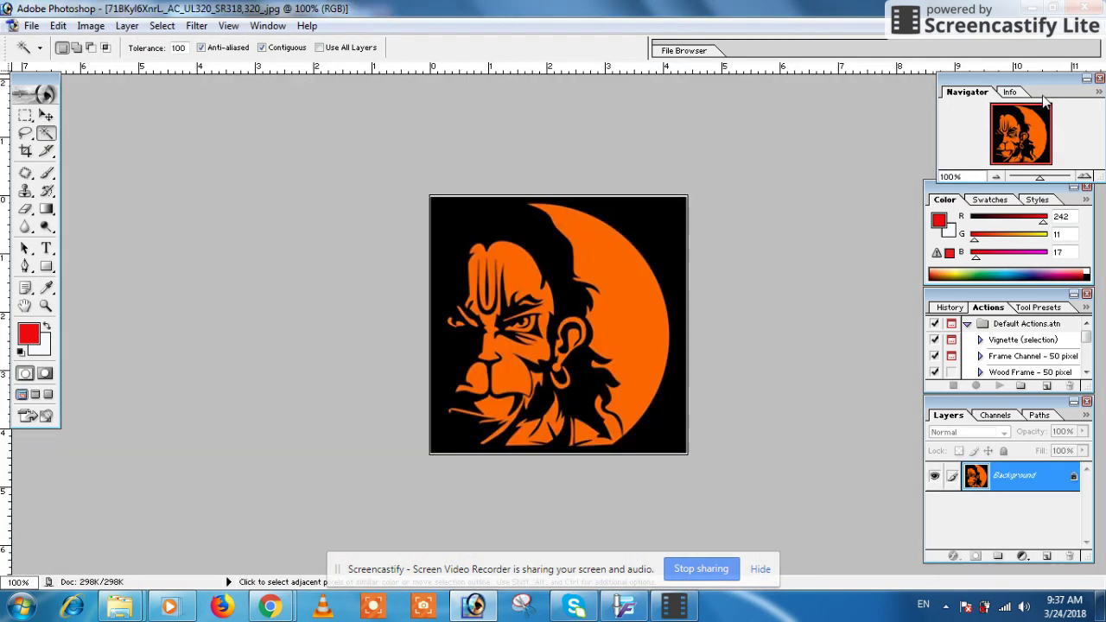
click(1071, 26)
- Increase the picture's resolution through Image Size, with proportions constrained and bicubic resampling
right_click(214, 79)
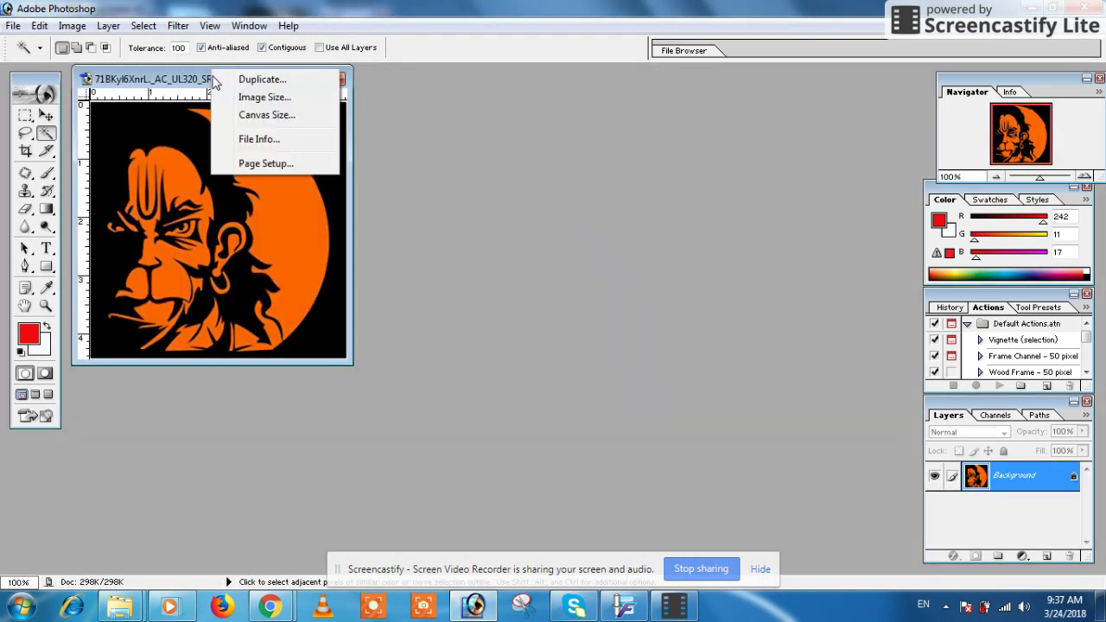
click(252, 99)
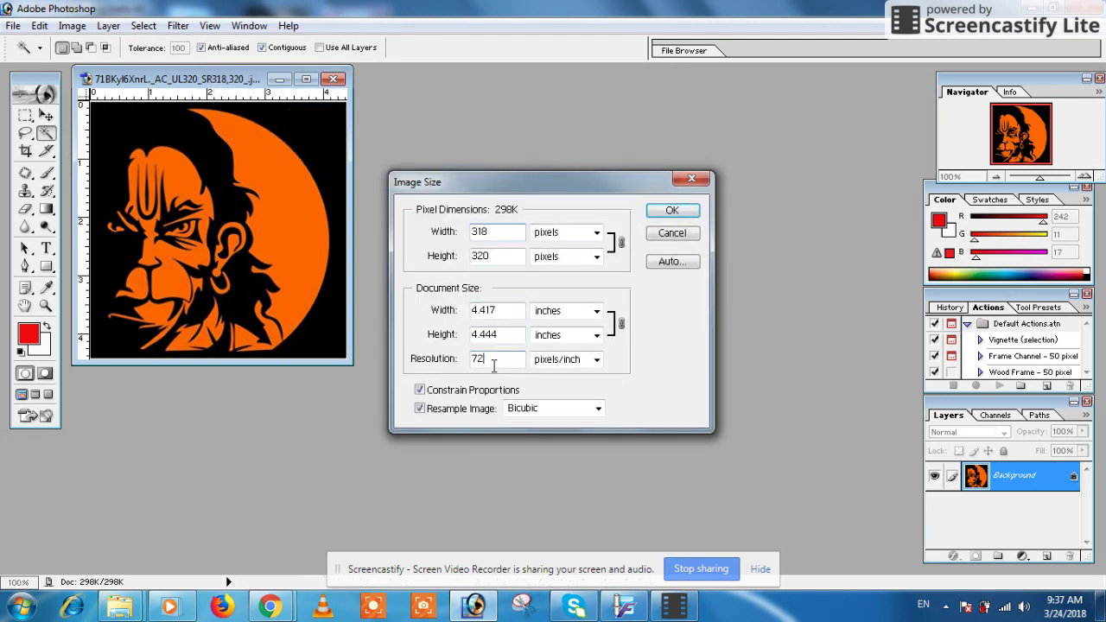
key(Return)
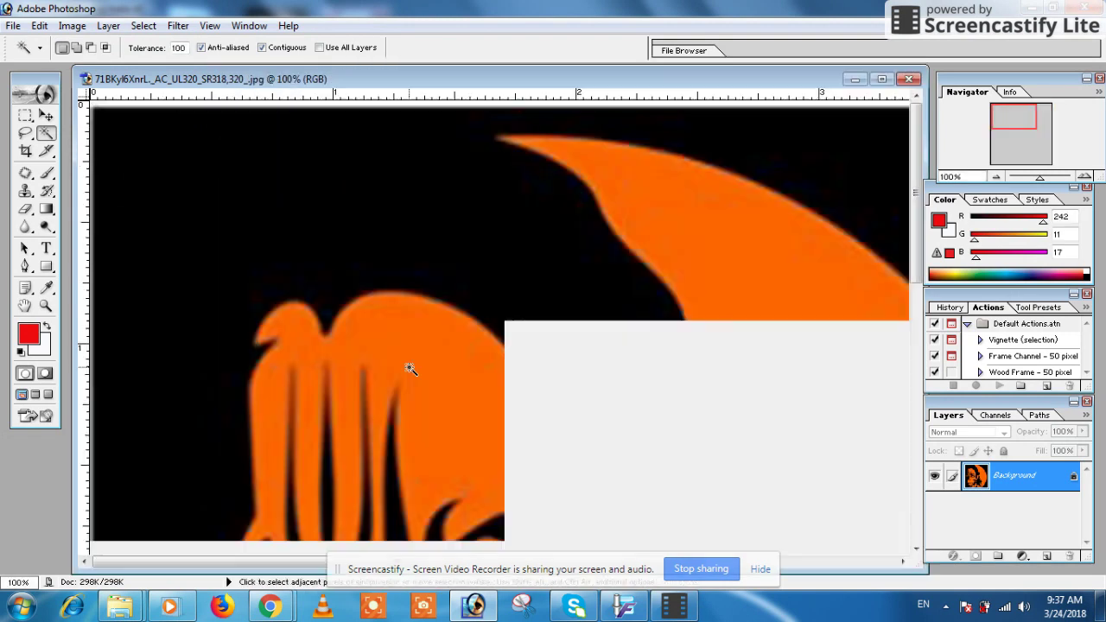
drag(1041, 178, 967, 200)
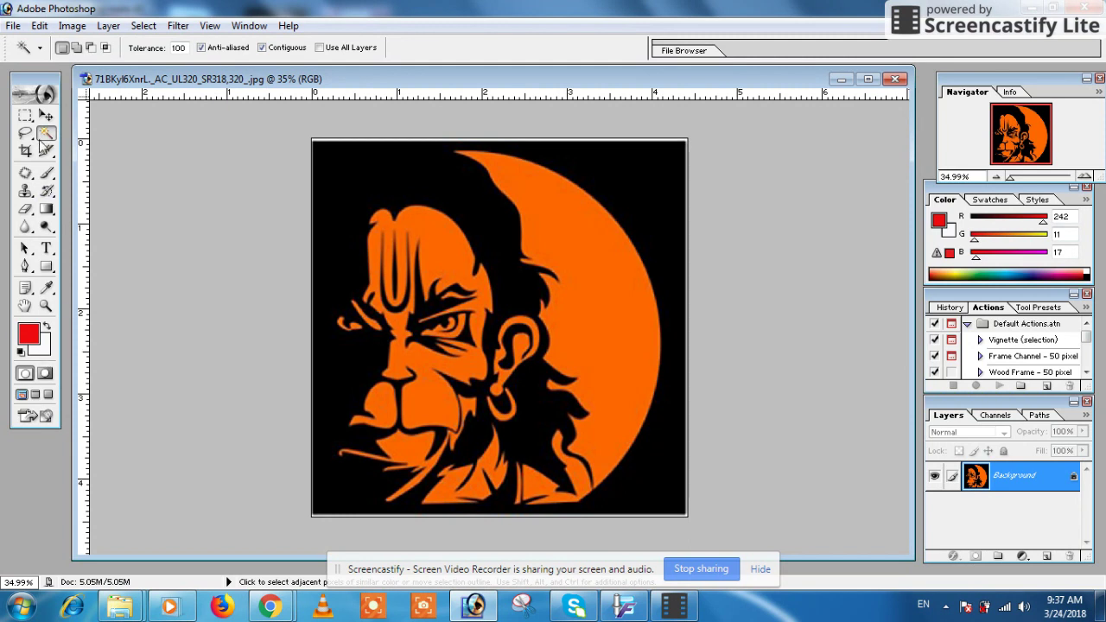
- Select the orange crescent, face, muzzle and chin areas with the Magic Wand and clear each to white
click(602, 319)
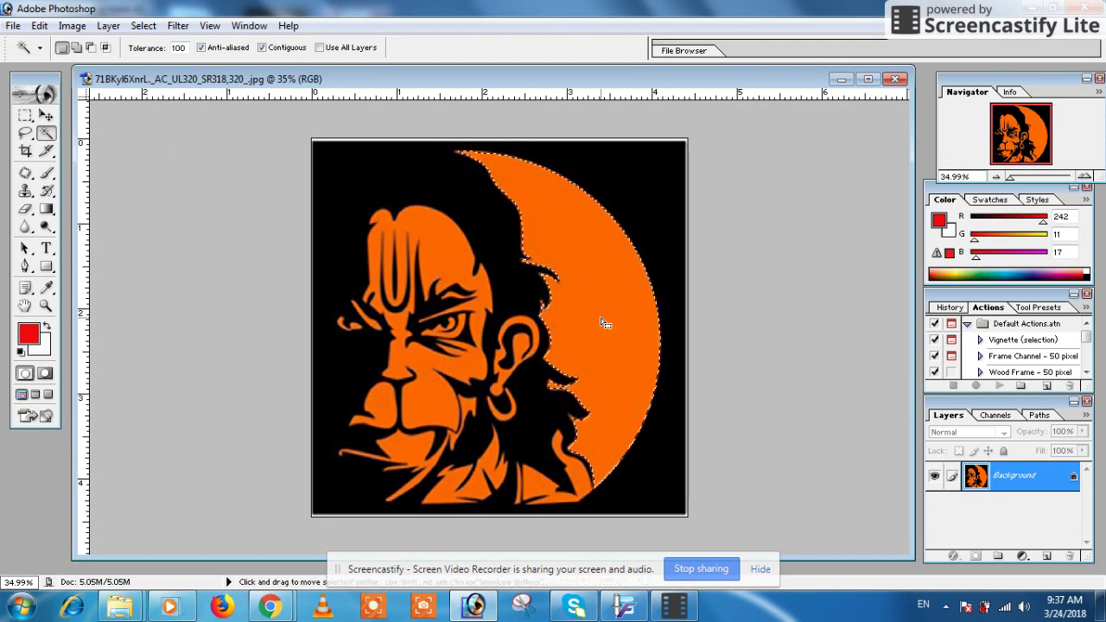
key(Delete)
click(458, 370)
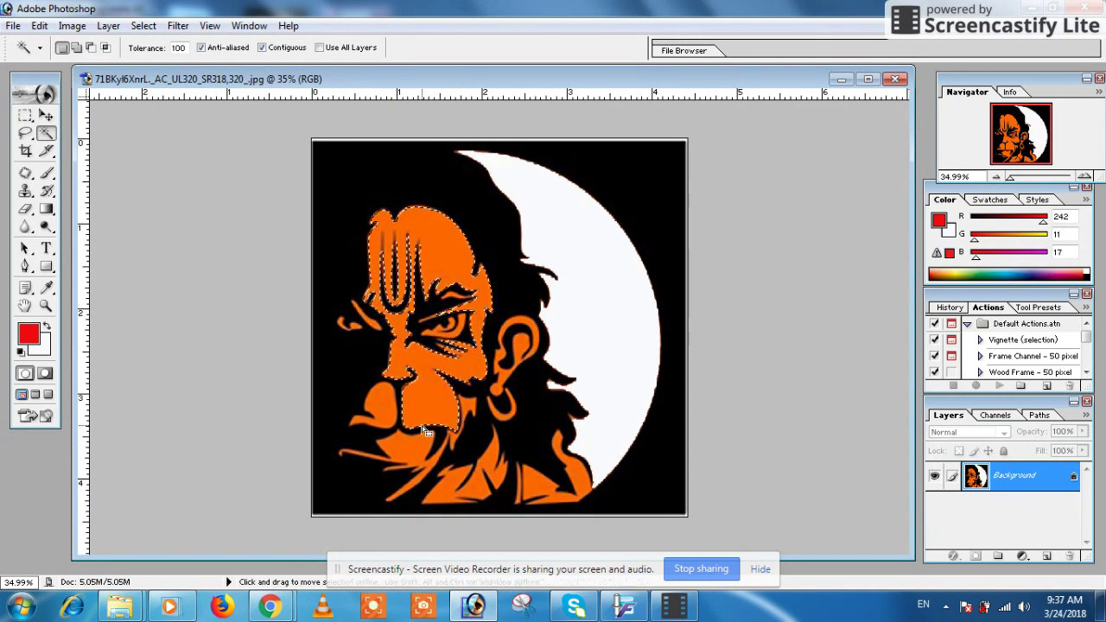
key(Delete)
click(387, 418)
key(Delete)
click(400, 454)
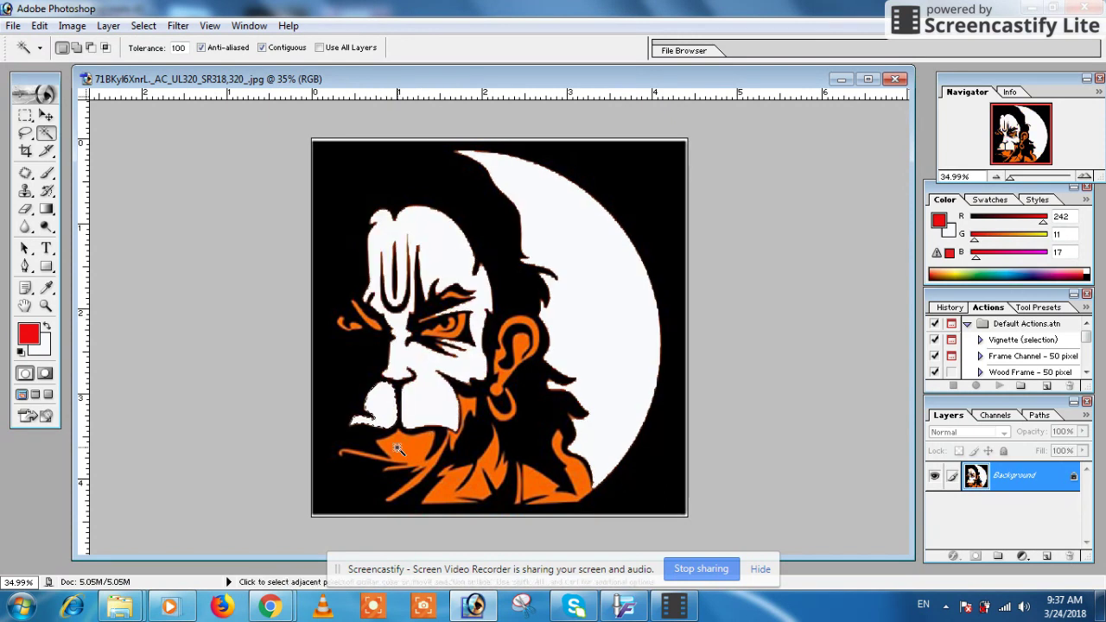
key(Delete)
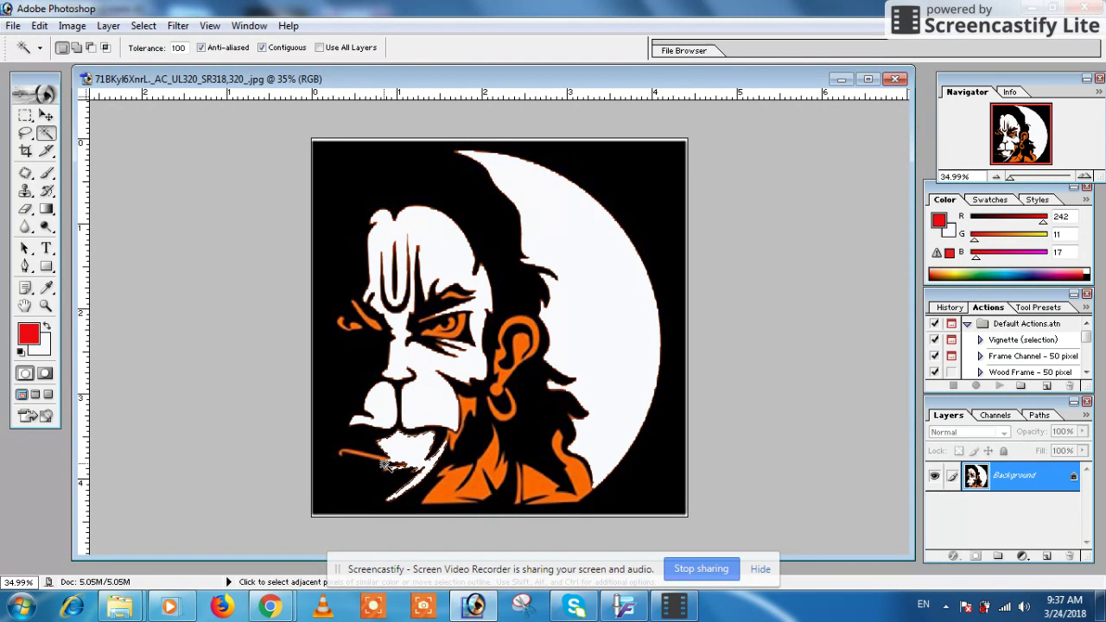
- Clear the orange line beside the mouth and the orange neck and chest areas to white
click(383, 458)
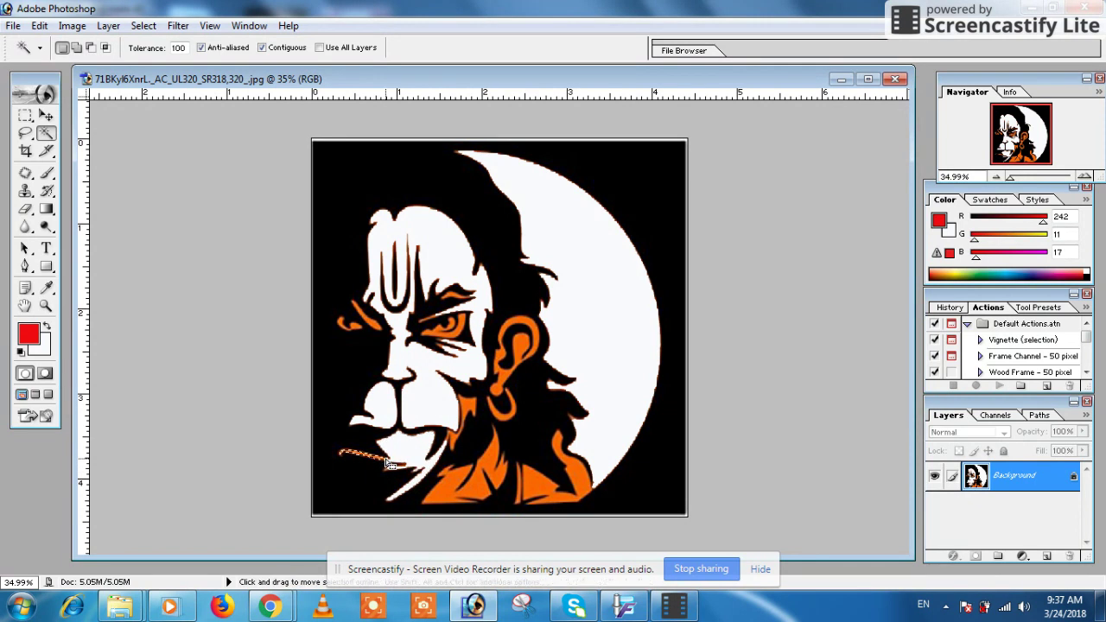
key(Delete)
click(454, 491)
key(Delete)
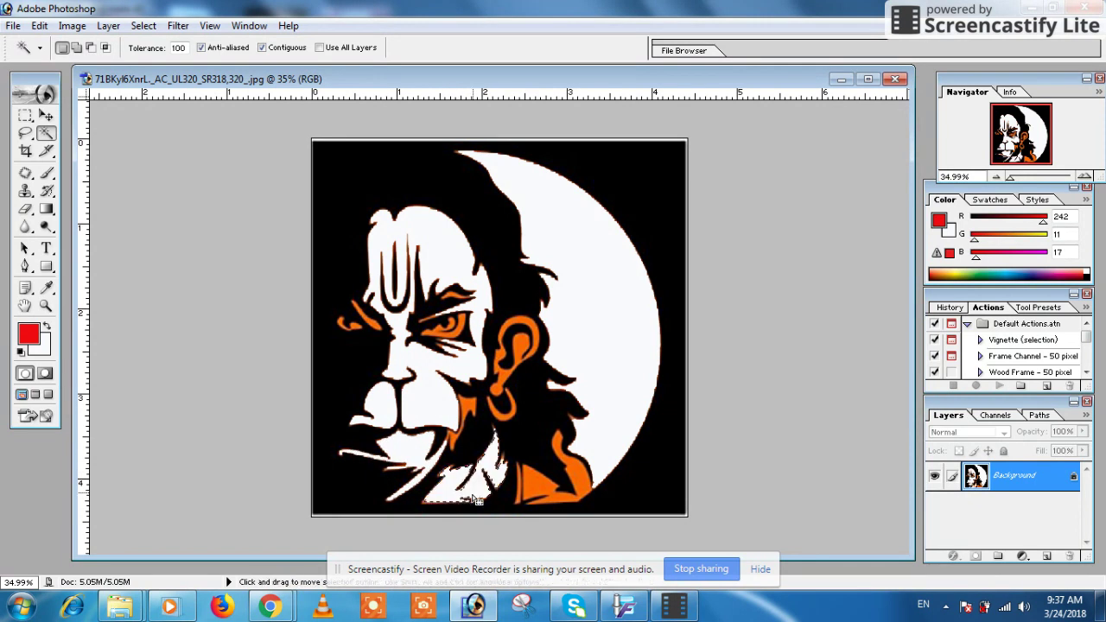
click(574, 483)
key(Delete)
click(519, 498)
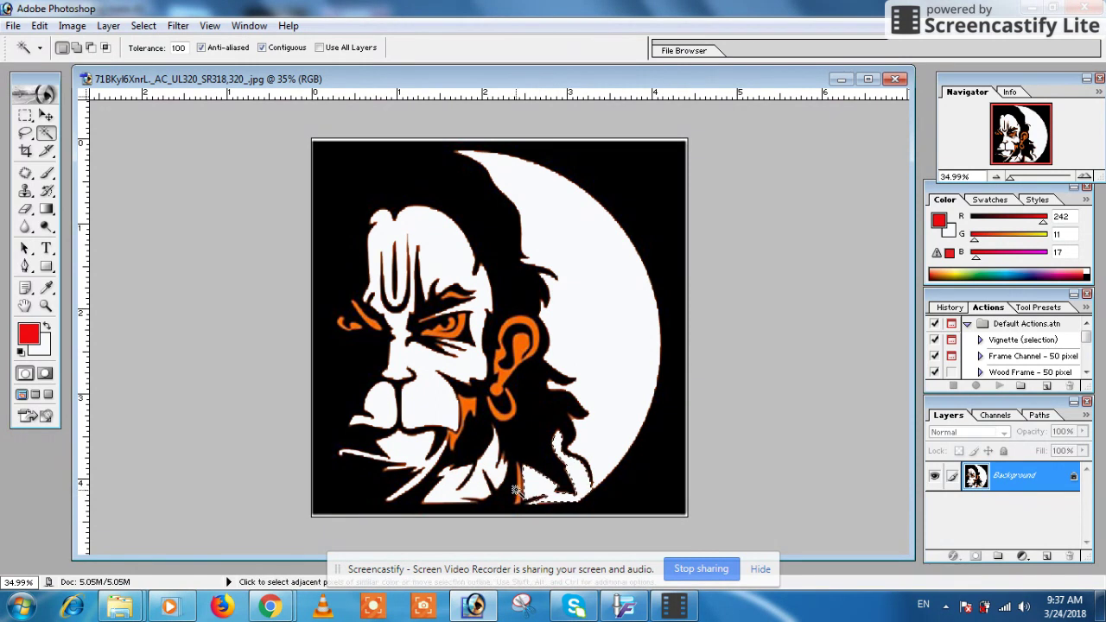
key(Delete)
- Clear the orange parts of the ear, the earring and the small patches beside the cheek to white
key(Delete)
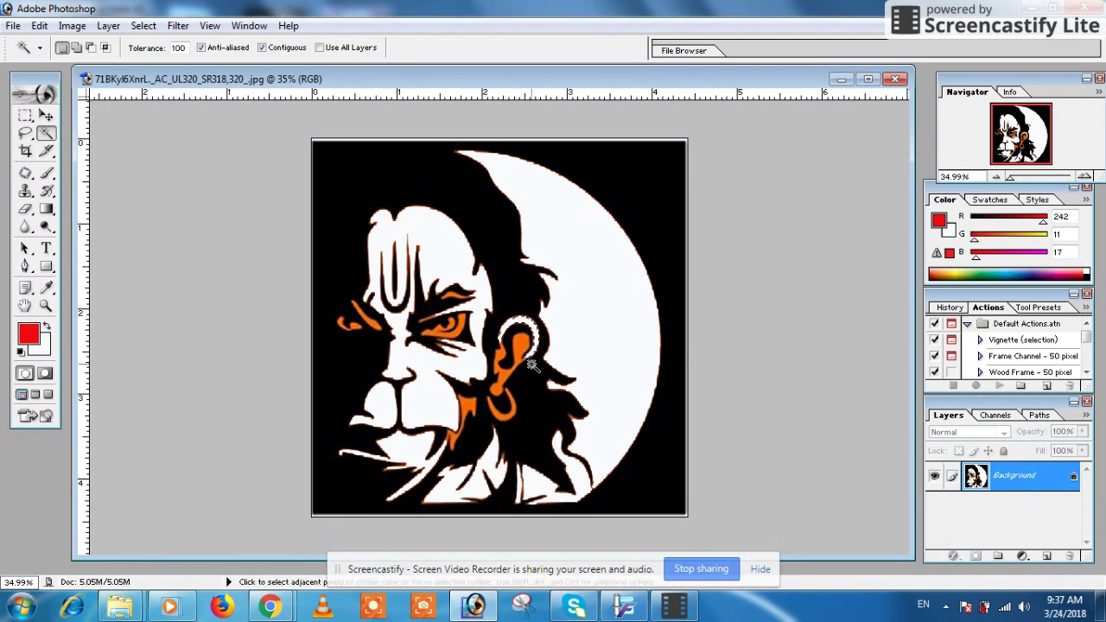
click(521, 353)
key(Delete)
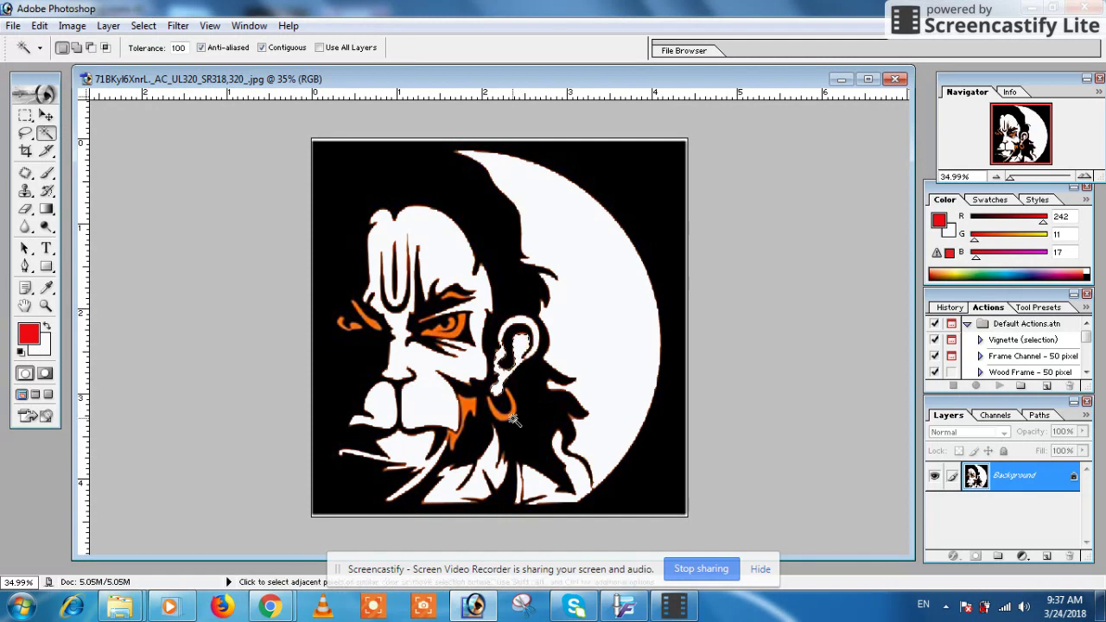
click(511, 418)
key(Delete)
click(470, 410)
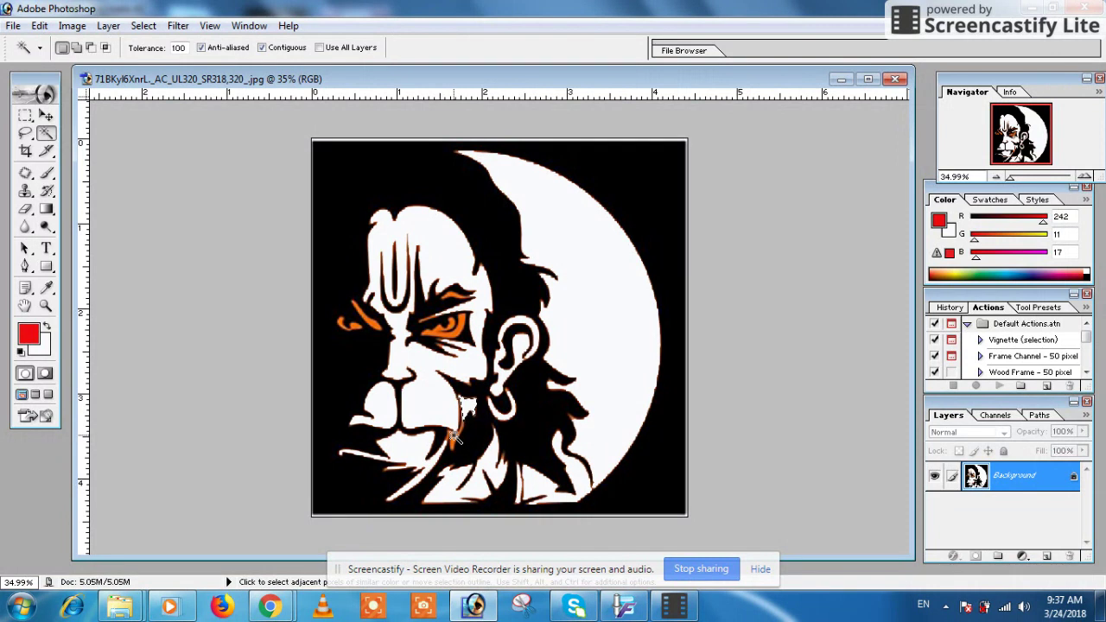
click(455, 436)
key(Delete)
- Select the orange parts of the large eye and the eyebrow patch above it with the Magic Wand and clear them to white
key(ctrl+plus)
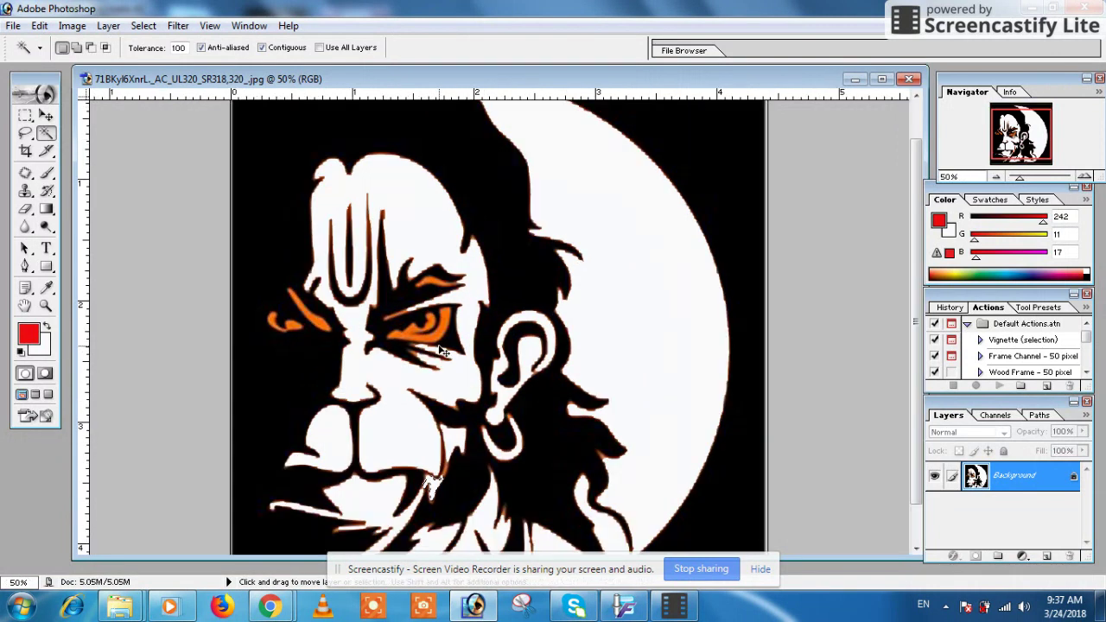
key(ctrl+plus)
key(ctrl+plus)
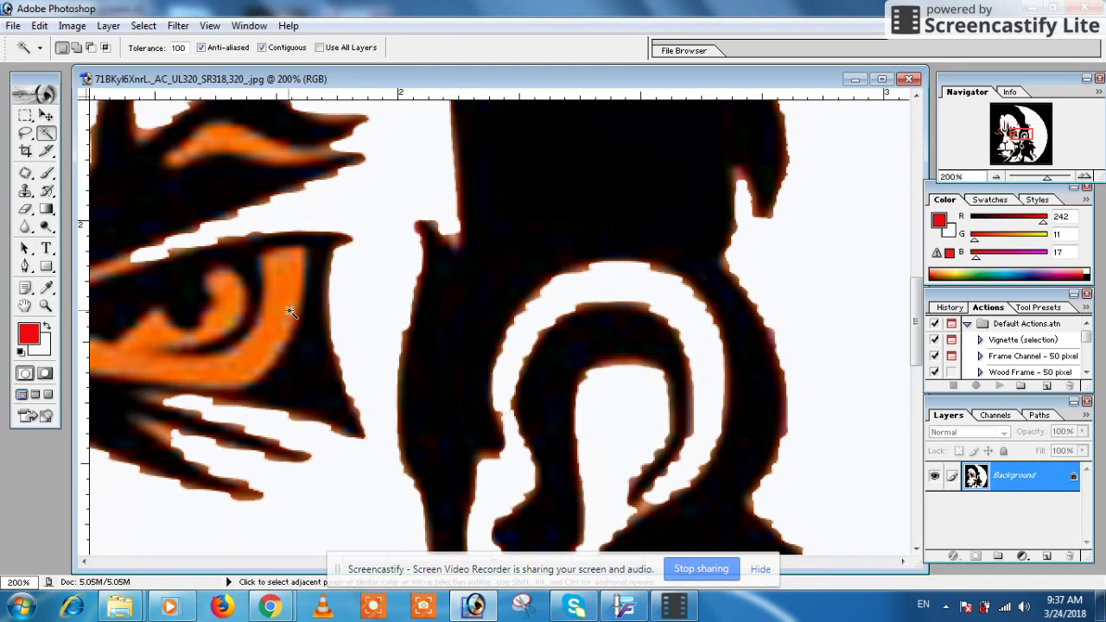
drag(291, 313, 637, 406)
click(624, 470)
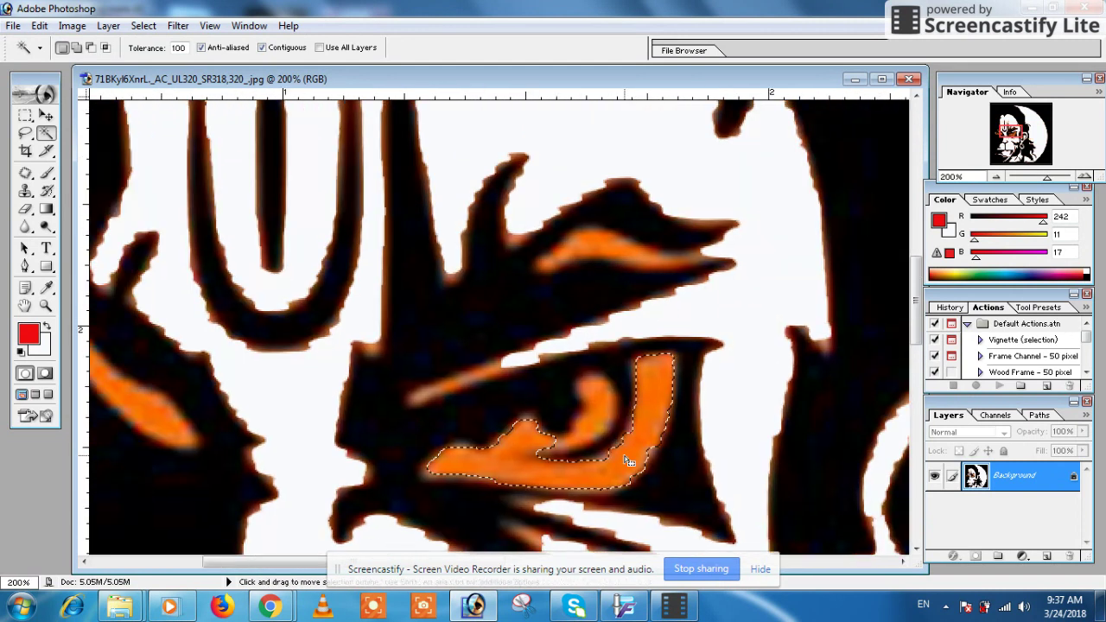
key(Delete)
click(608, 428)
key(Delete)
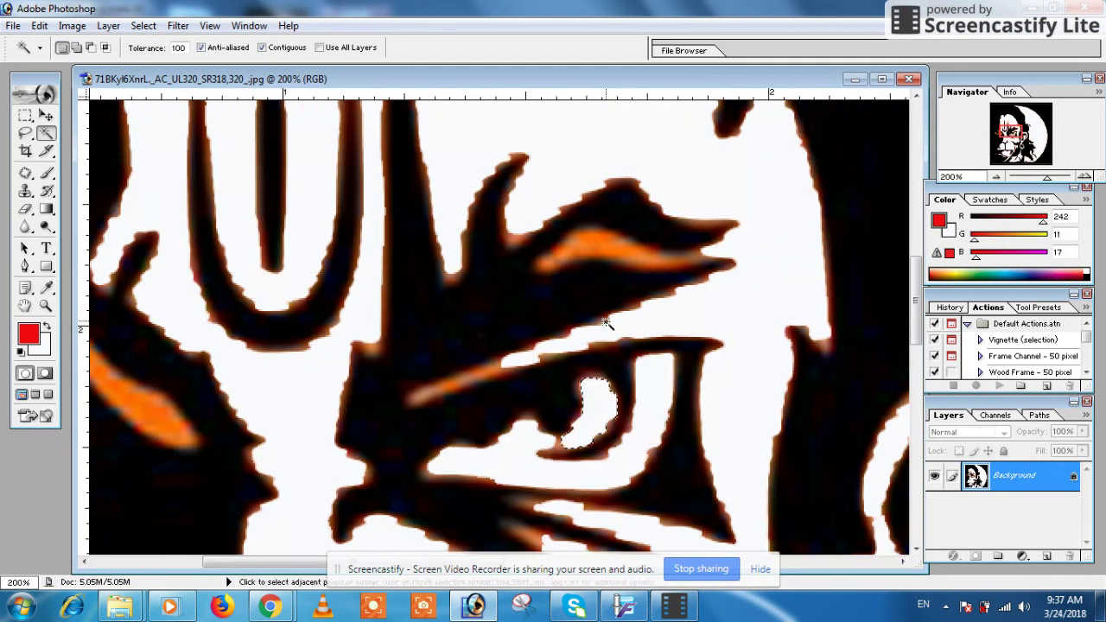
click(597, 255)
key(Delete)
click(461, 390)
key(Delete)
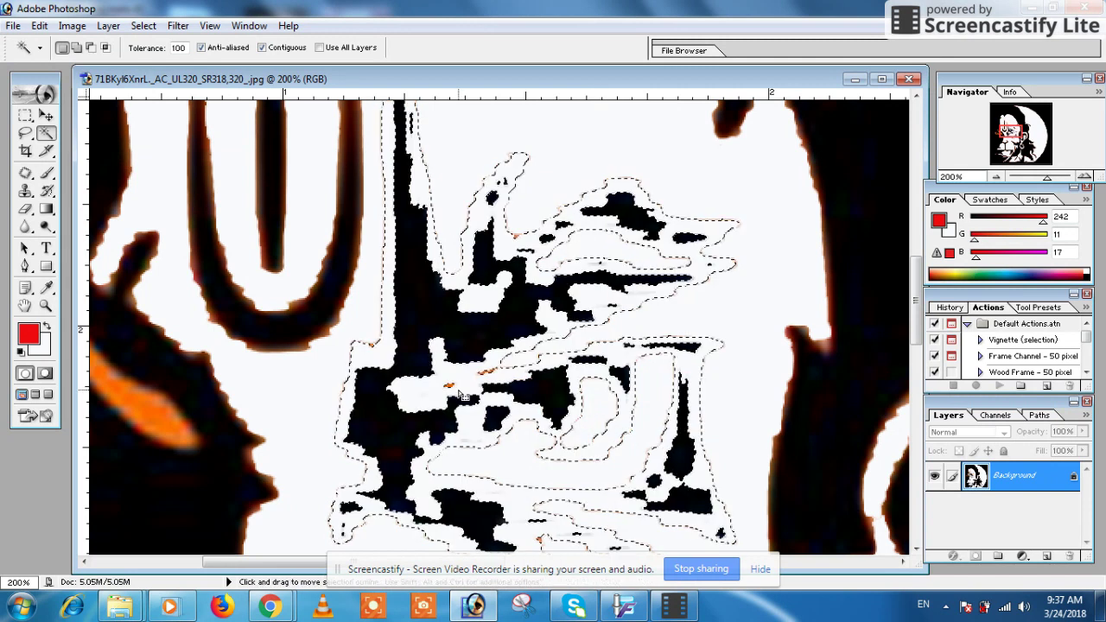
key(ctrl+z)
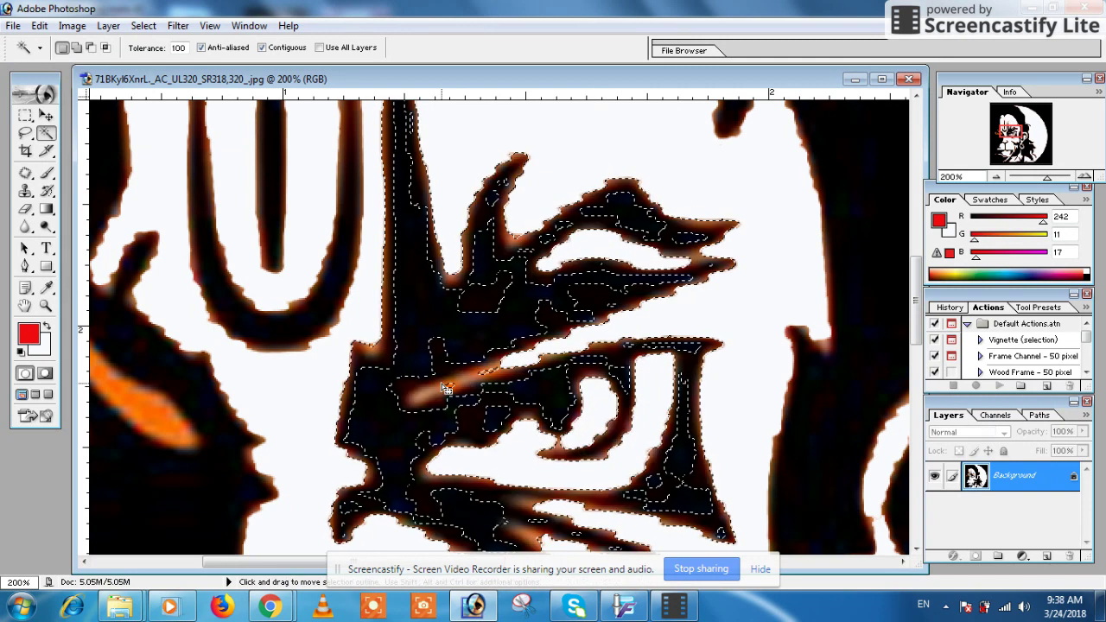
key(ctrl+d)
- Clear the orange line above the large eye with its surrounding fringe, and the orange stripe above the small eye, to white
click(471, 379)
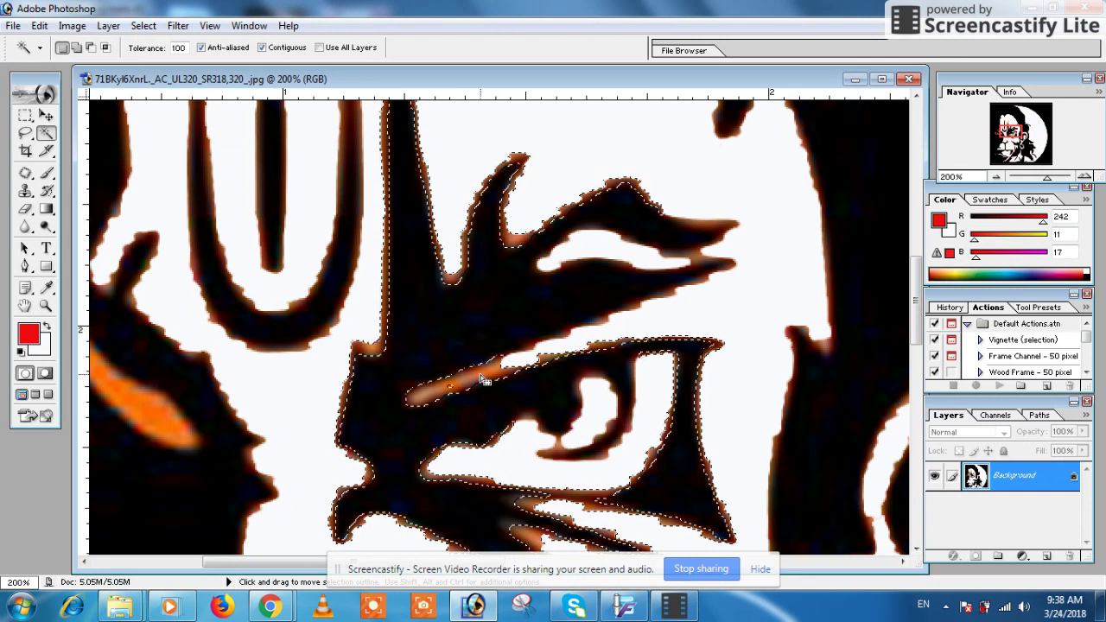
key(Delete)
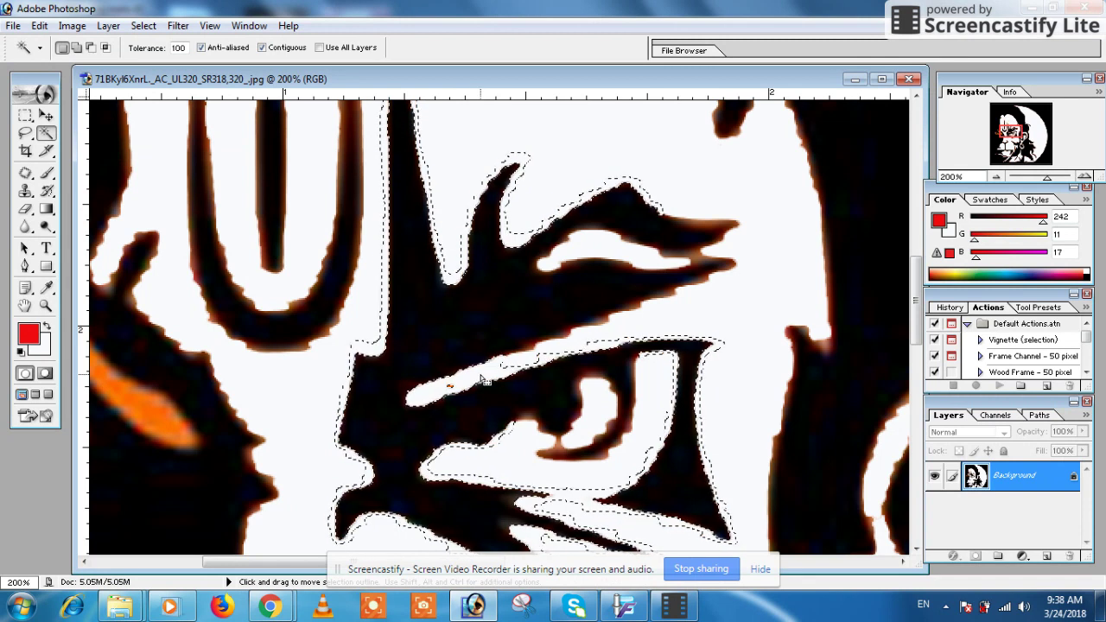
click(177, 404)
key(Delete)
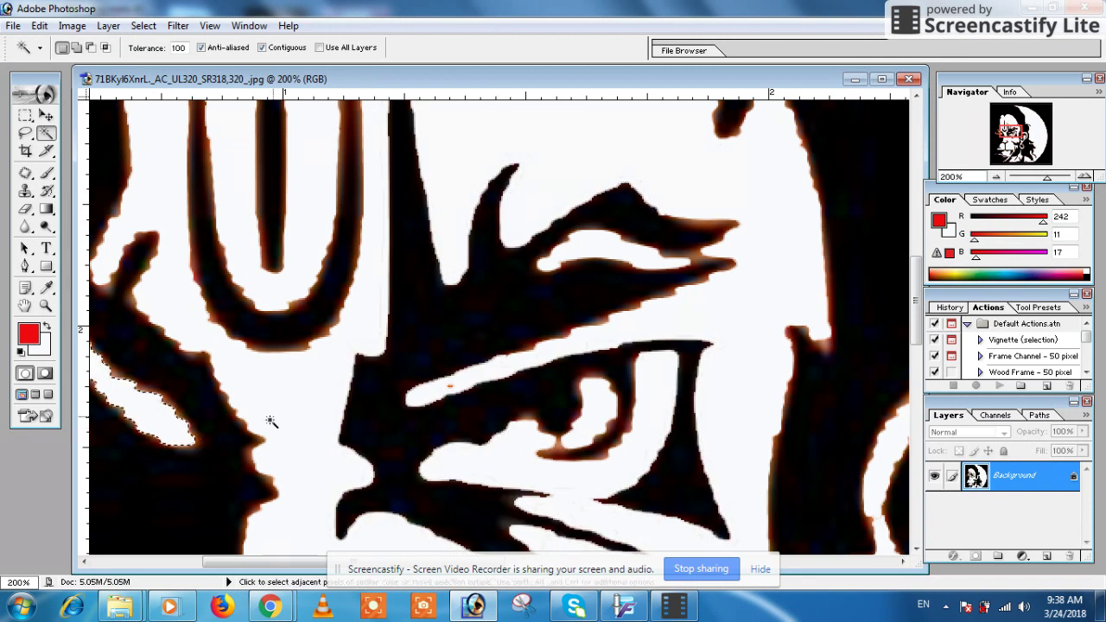
- Clear the two orange parts of the small eye at the face's outer edge to white
drag(198, 273, 329, 452)
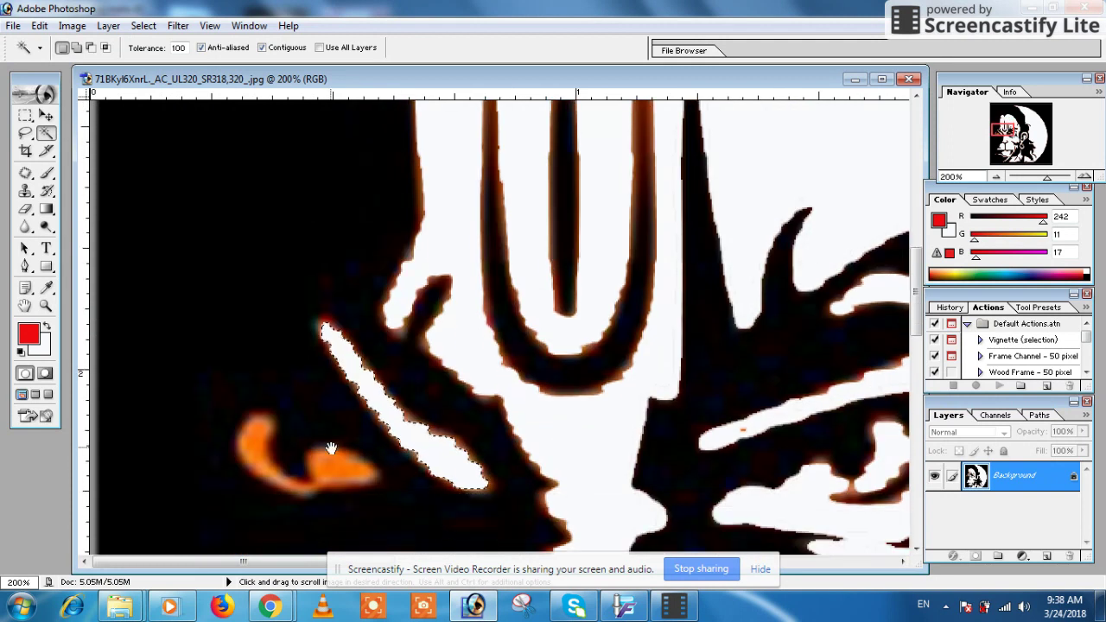
click(344, 474)
key(Delete)
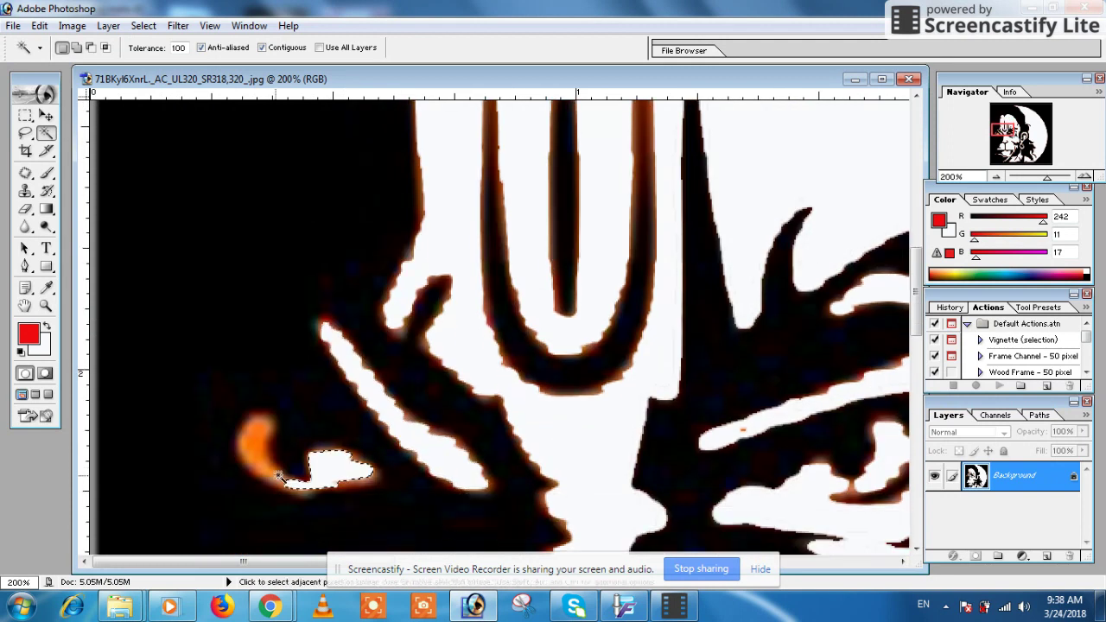
click(270, 466)
key(Delete)
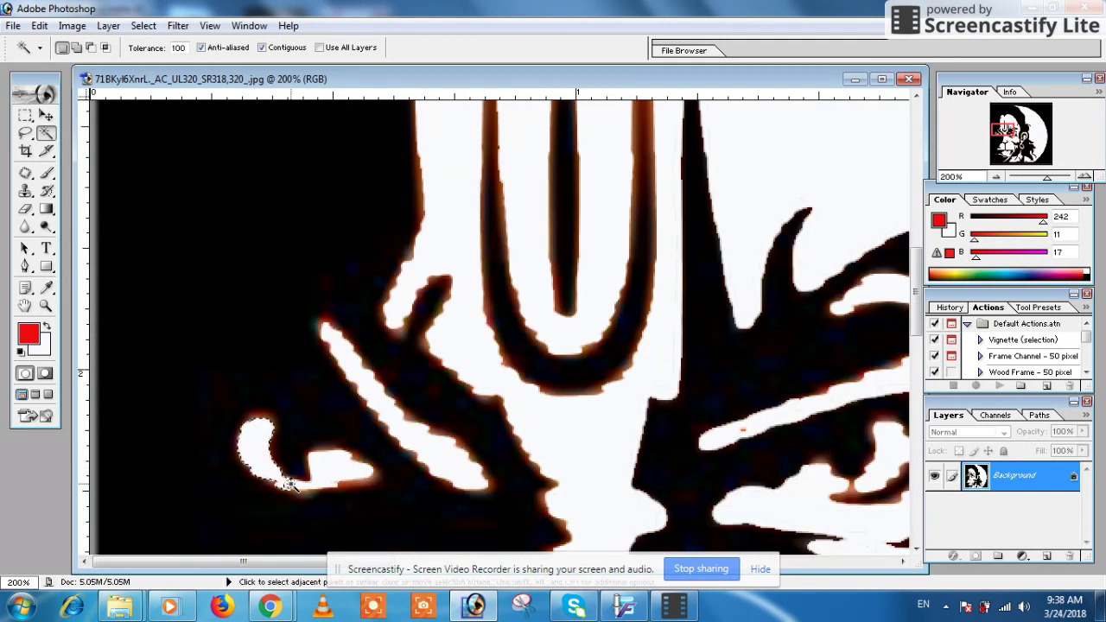
- Clear the brownish fringe around the lower neck patch and along the chin and face outline to white
scroll(493, 456, down, 3)
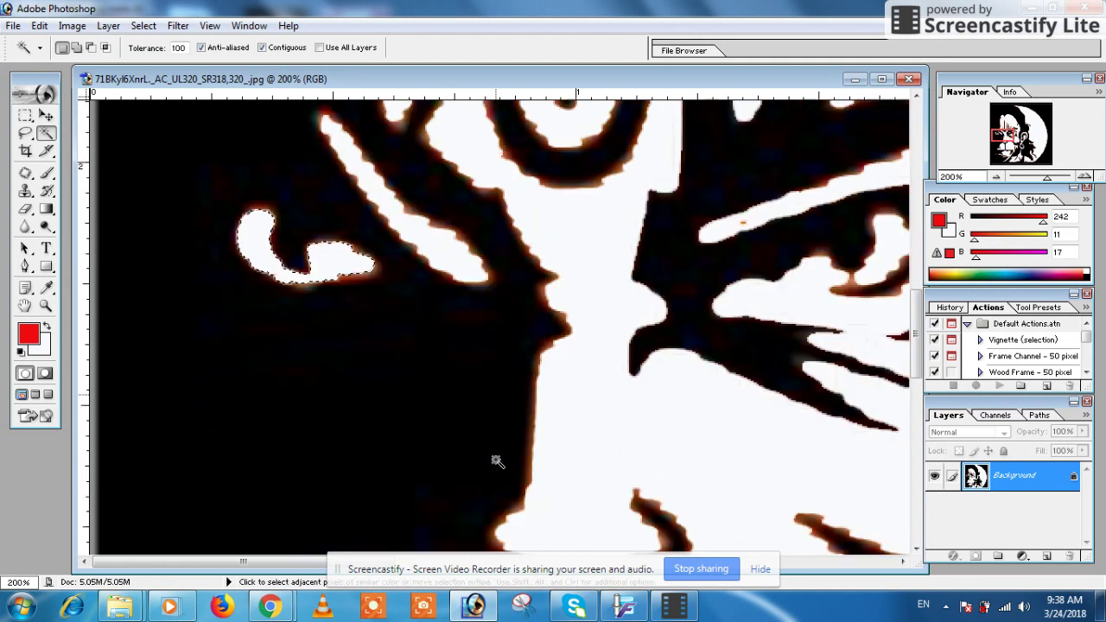
scroll(497, 462, down, 10)
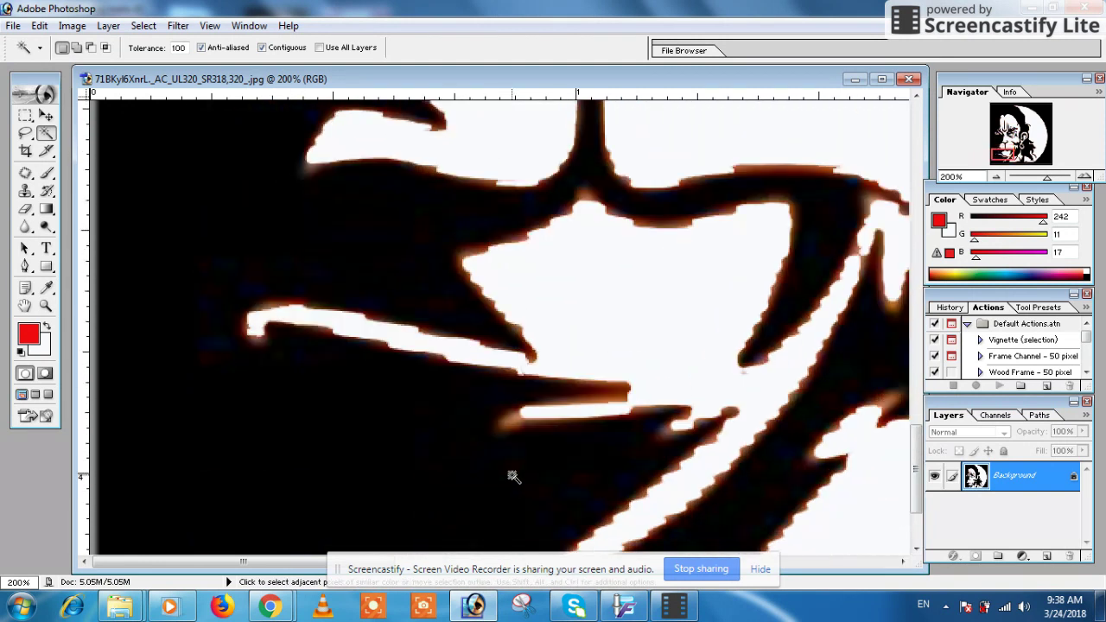
scroll(513, 474, down, 2)
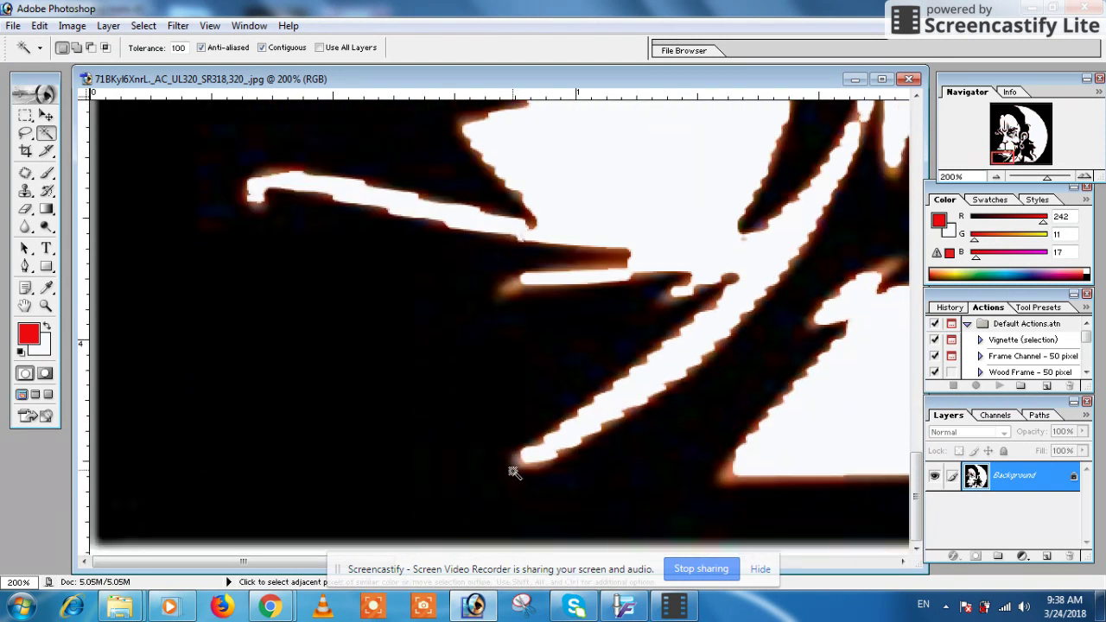
click(728, 476)
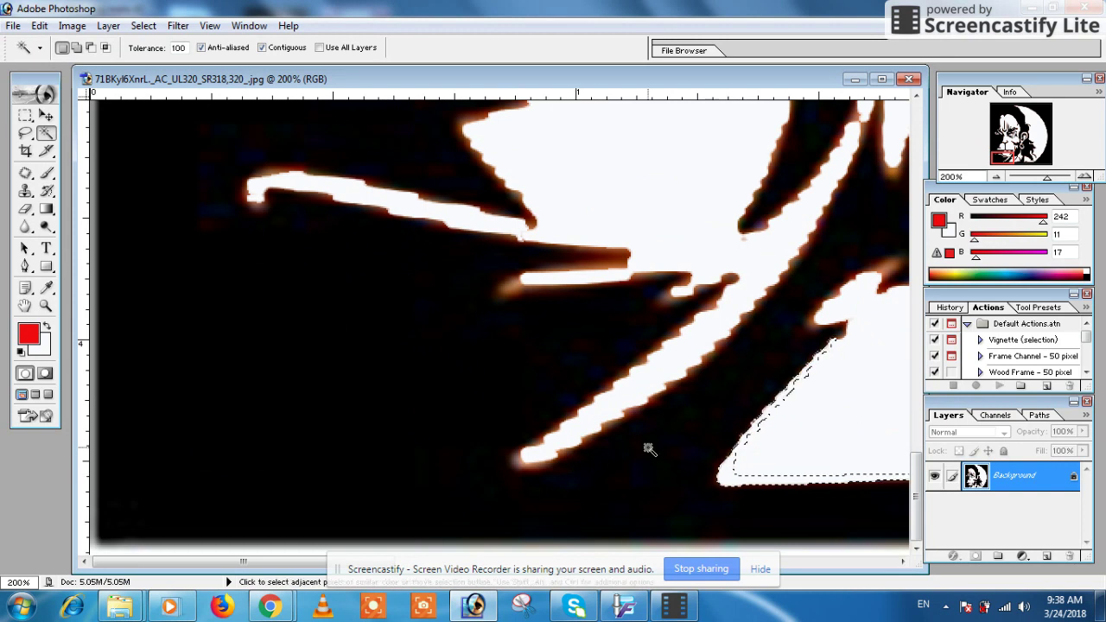
click(538, 464)
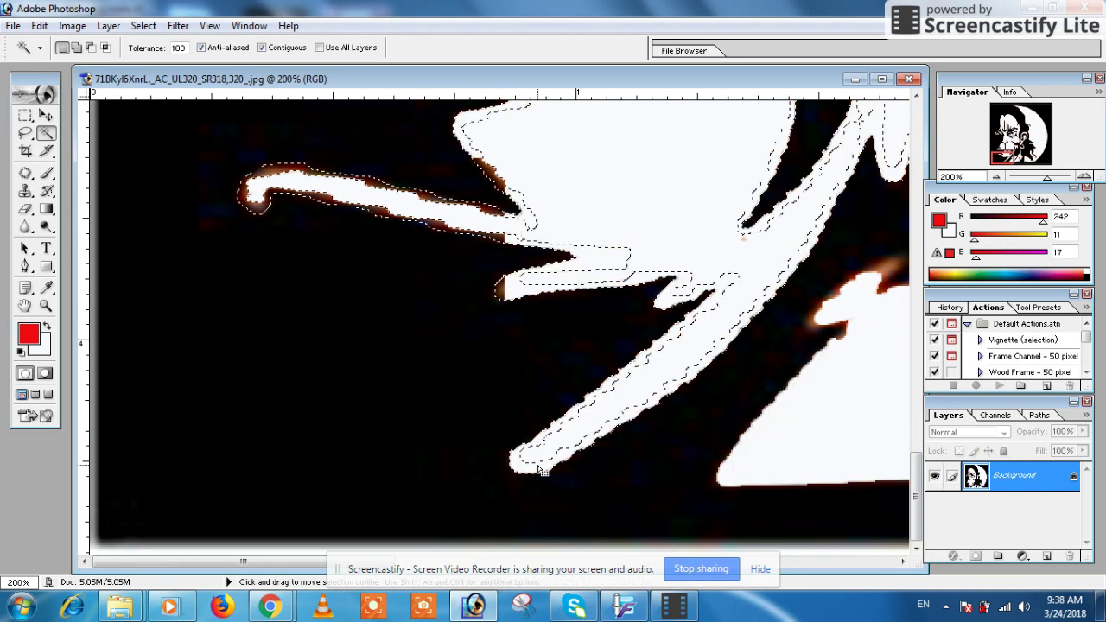
scroll(613, 432, up, 5)
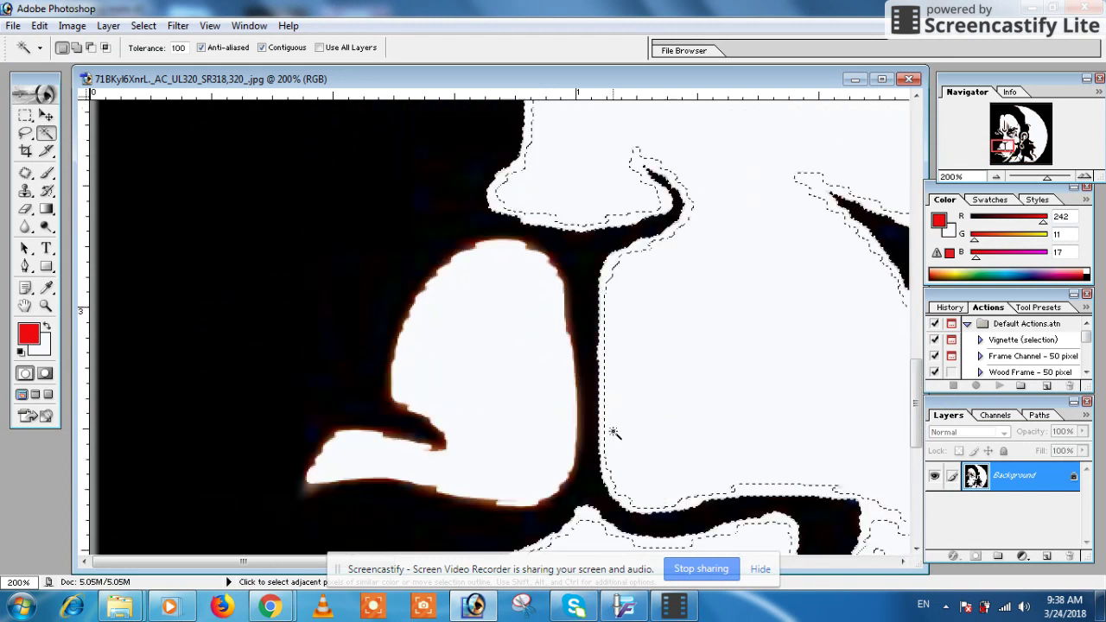
scroll(613, 432, up, 4)
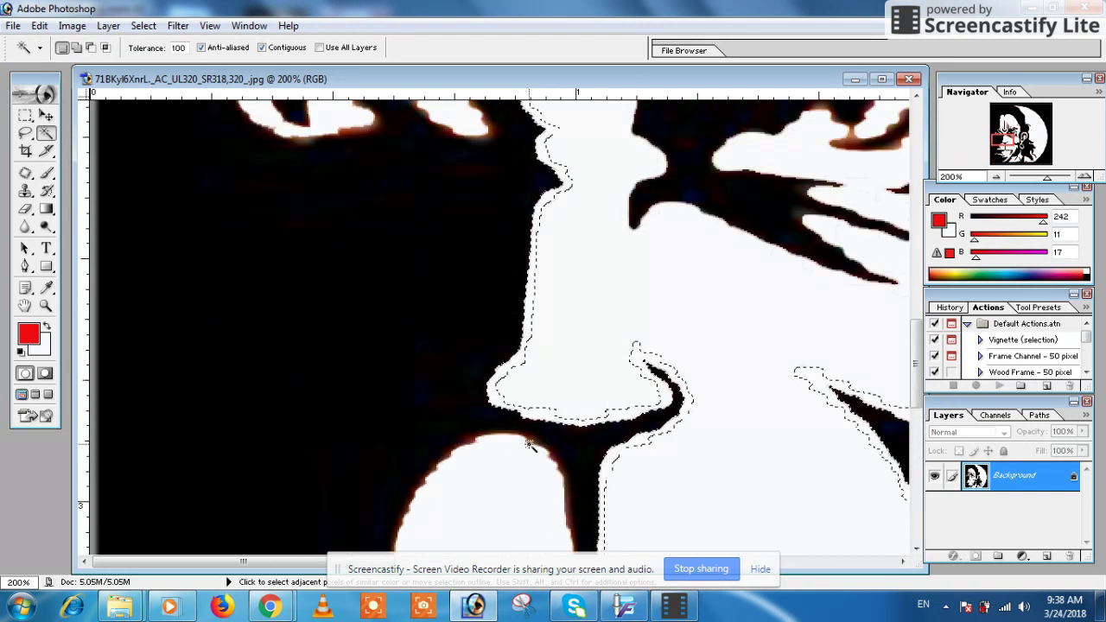
key(ctrl+d)
- Clear the fringe around the small eye's brow stripe and the U-shaped forehead mark to white, and remove the selection
scroll(519, 443, up, 5)
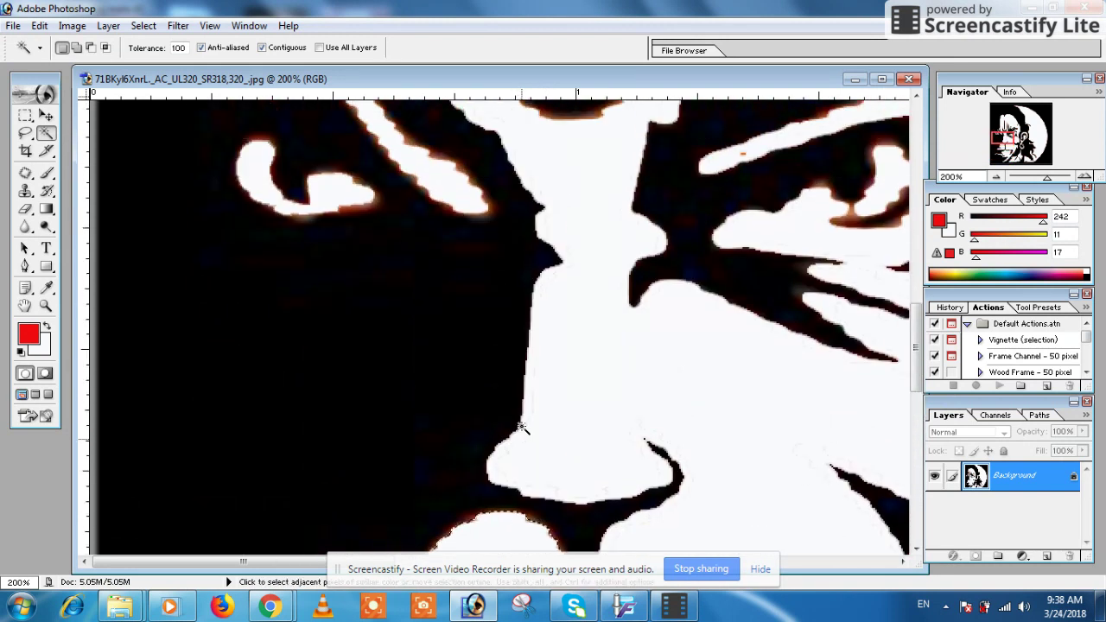
click(489, 345)
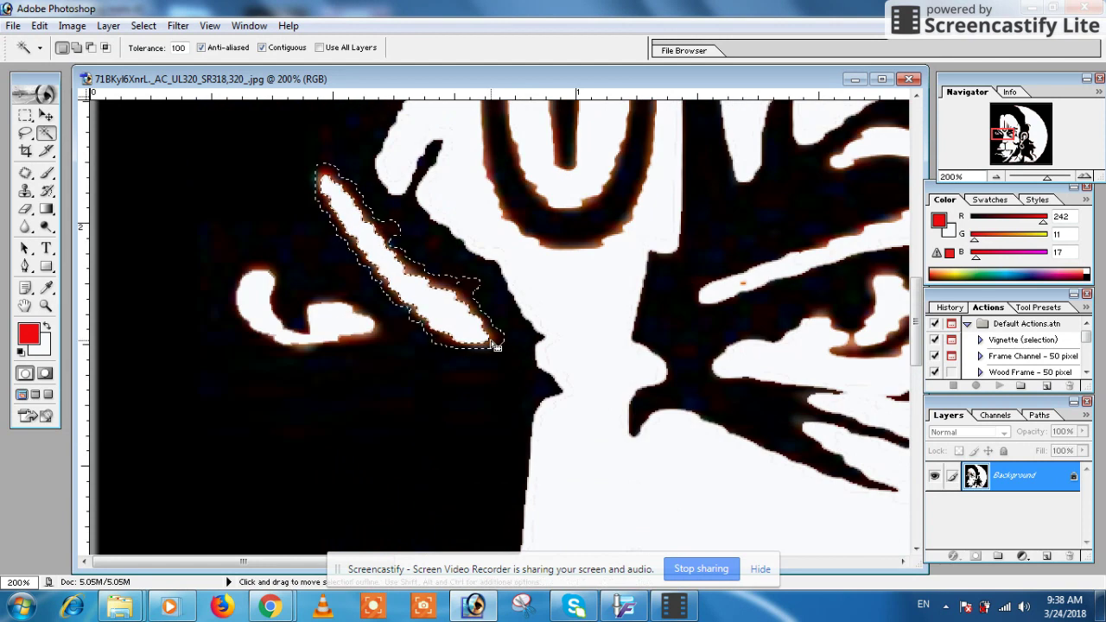
click(590, 250)
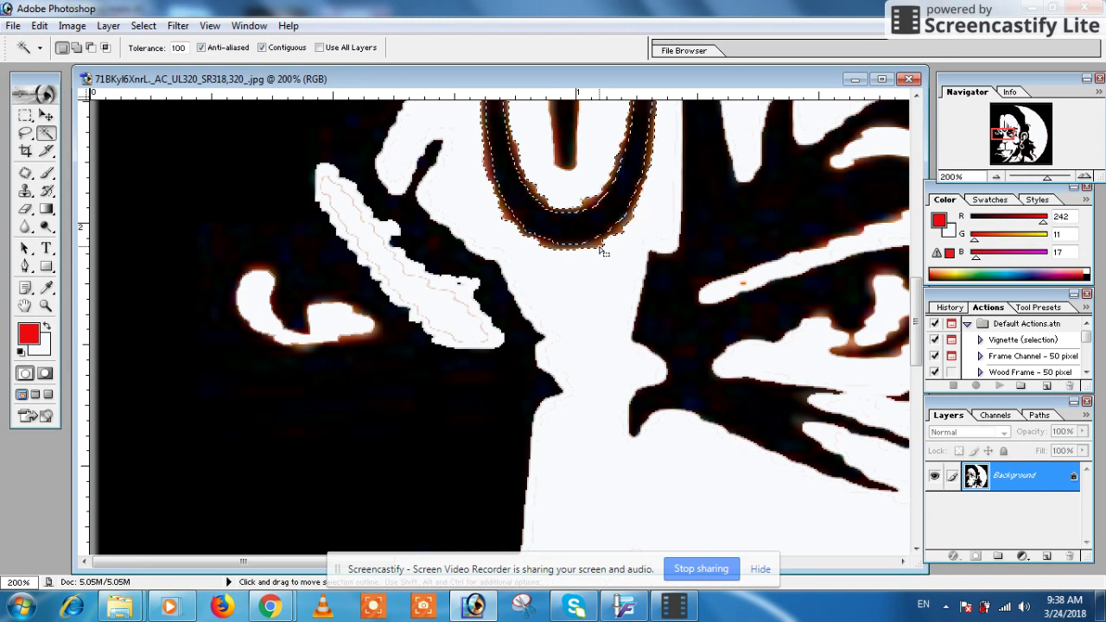
scroll(605, 344, up, 5)
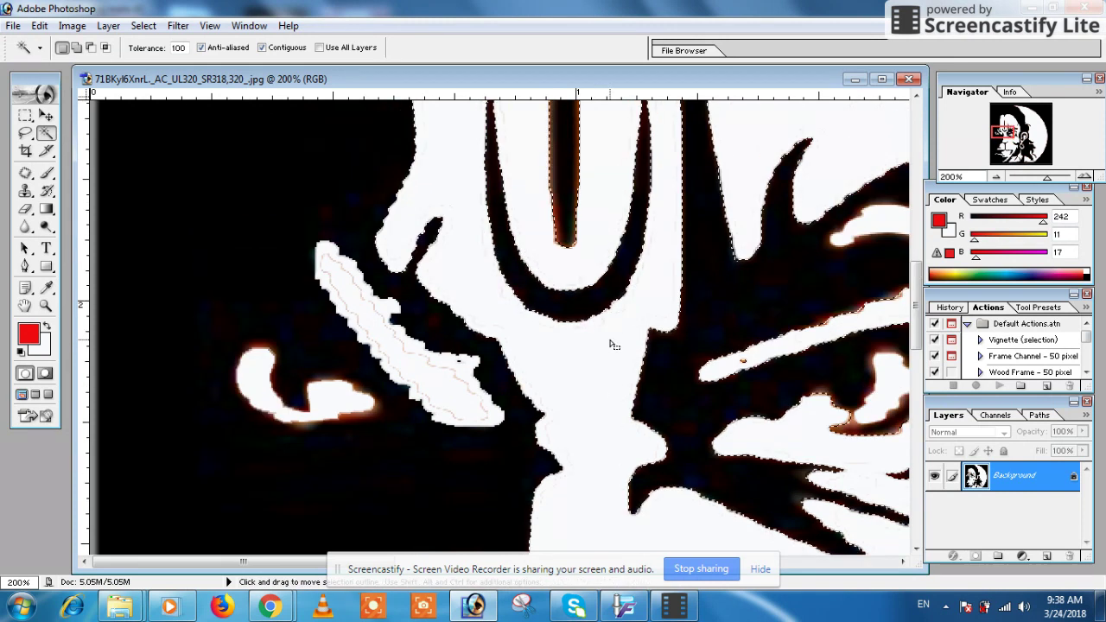
scroll(599, 352, up, 1)
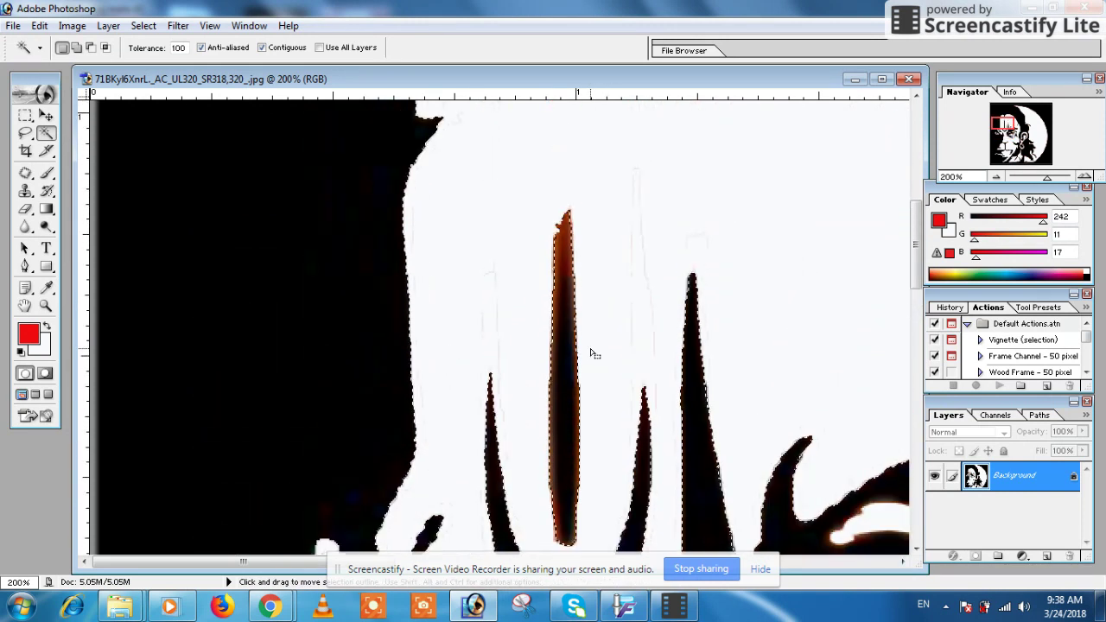
key(ctrl+minus)
key(ctrl+minus)
key(ctrl+minus)
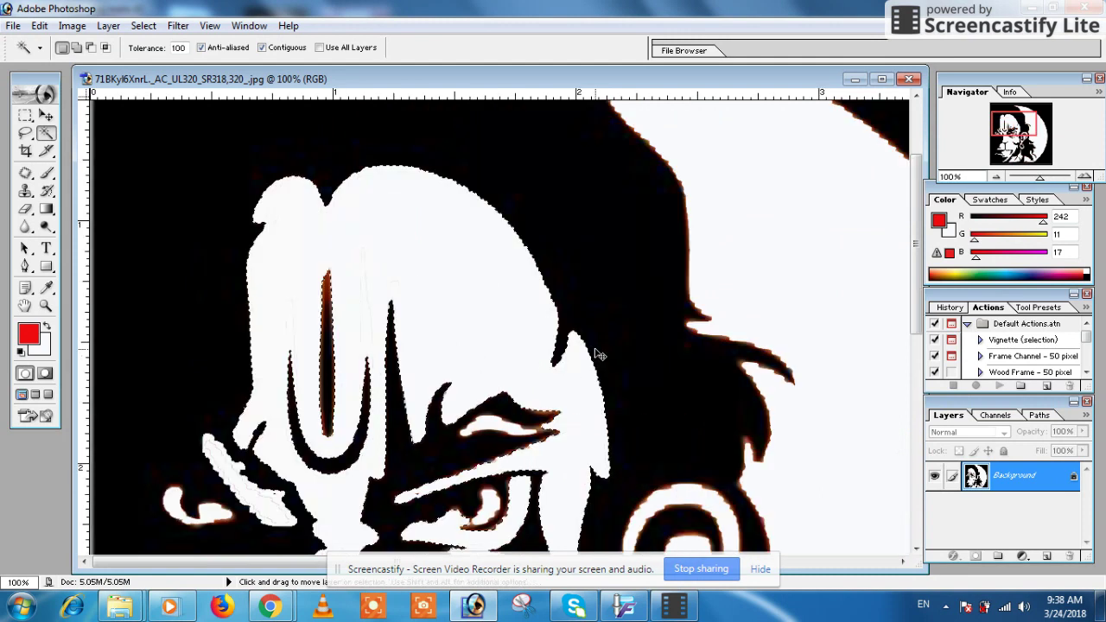
key(ctrl+minus)
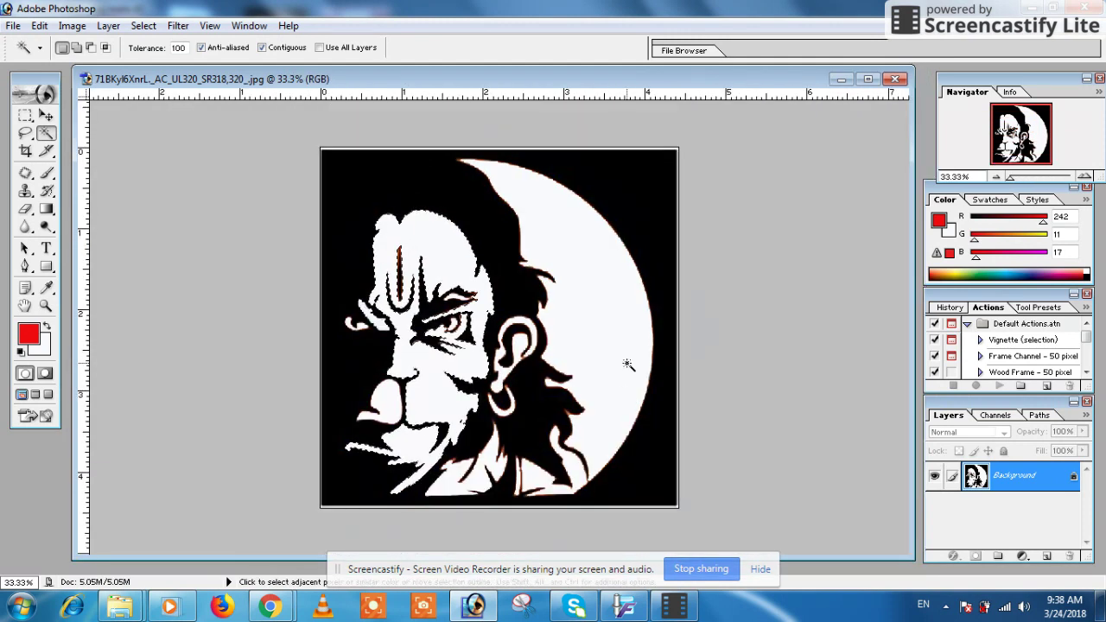
key(ctrl+d)
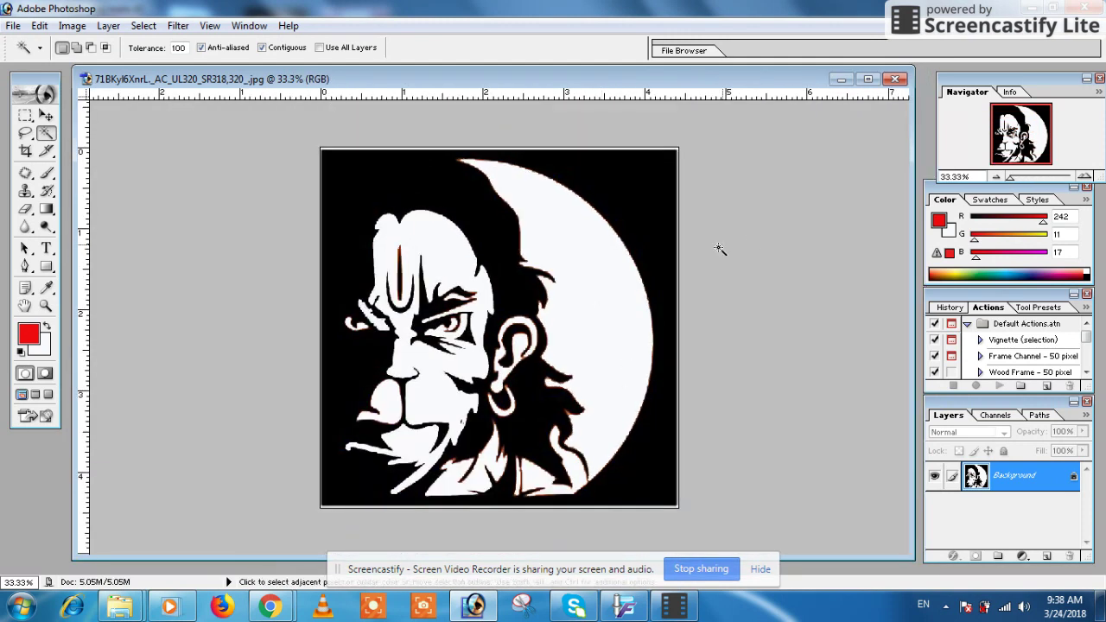
- Save the picture to the desktop as a JPEG named bj and close it
key(ctrl+shift+s)
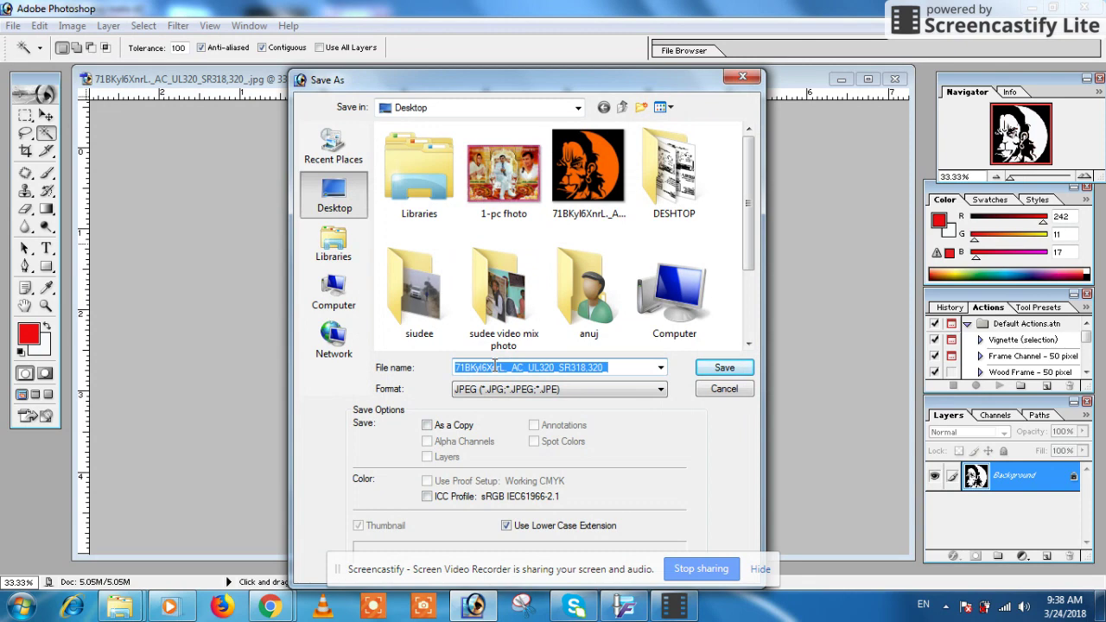
text(bj)
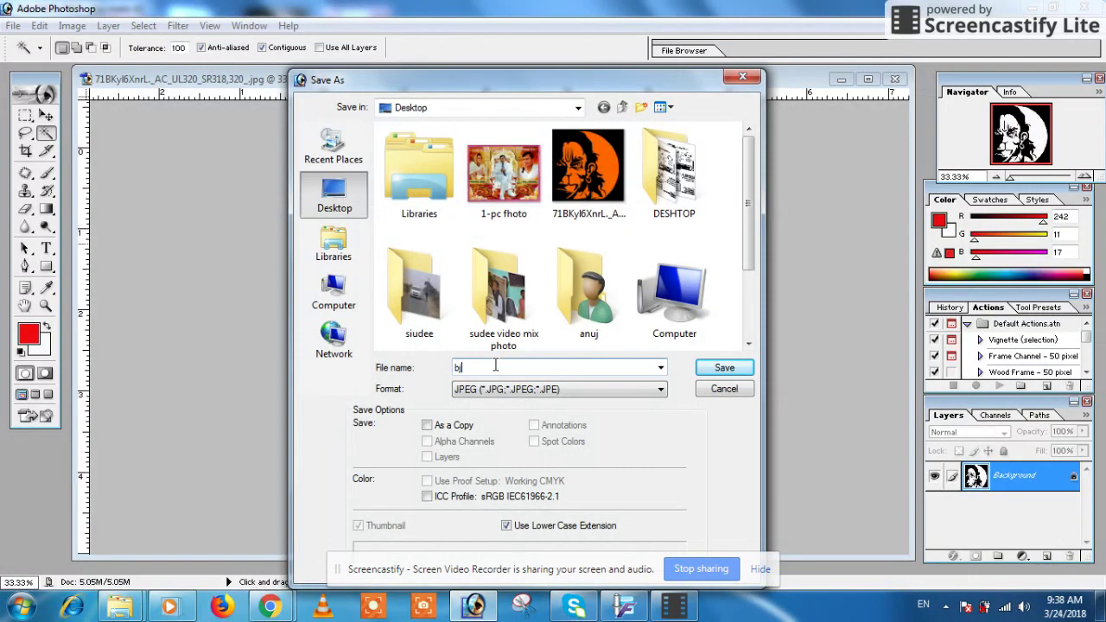
key(Return)
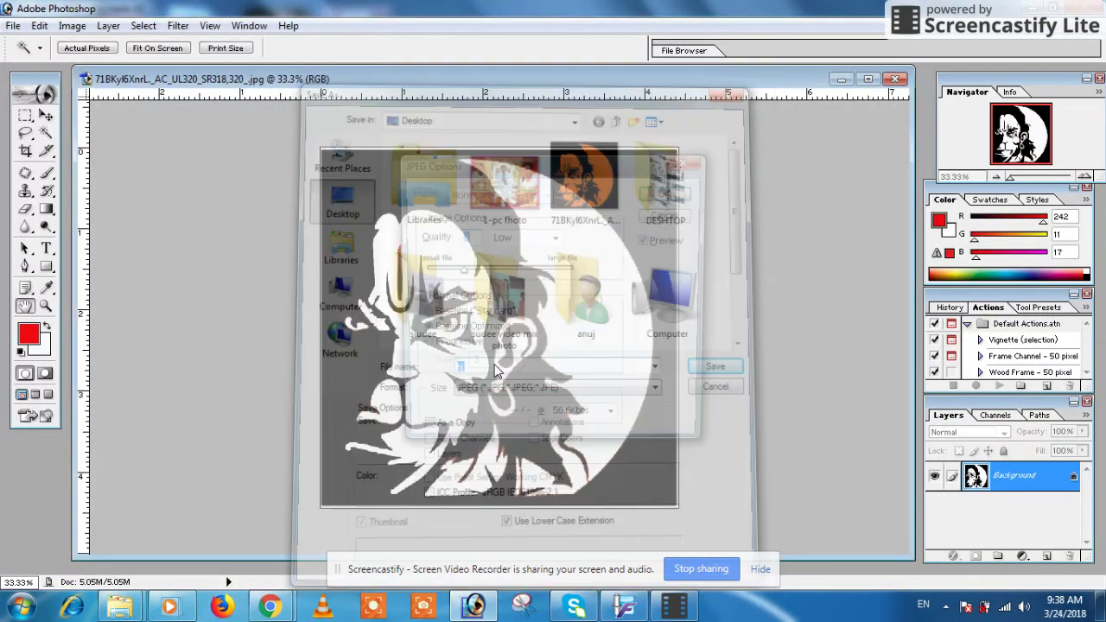
click(672, 197)
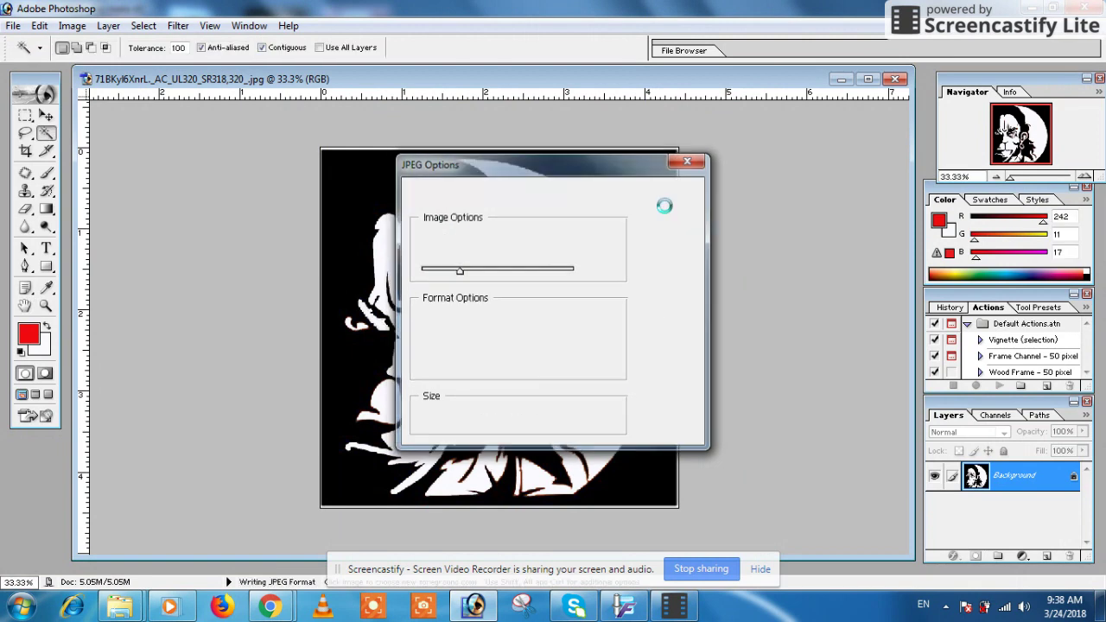
click(895, 80)
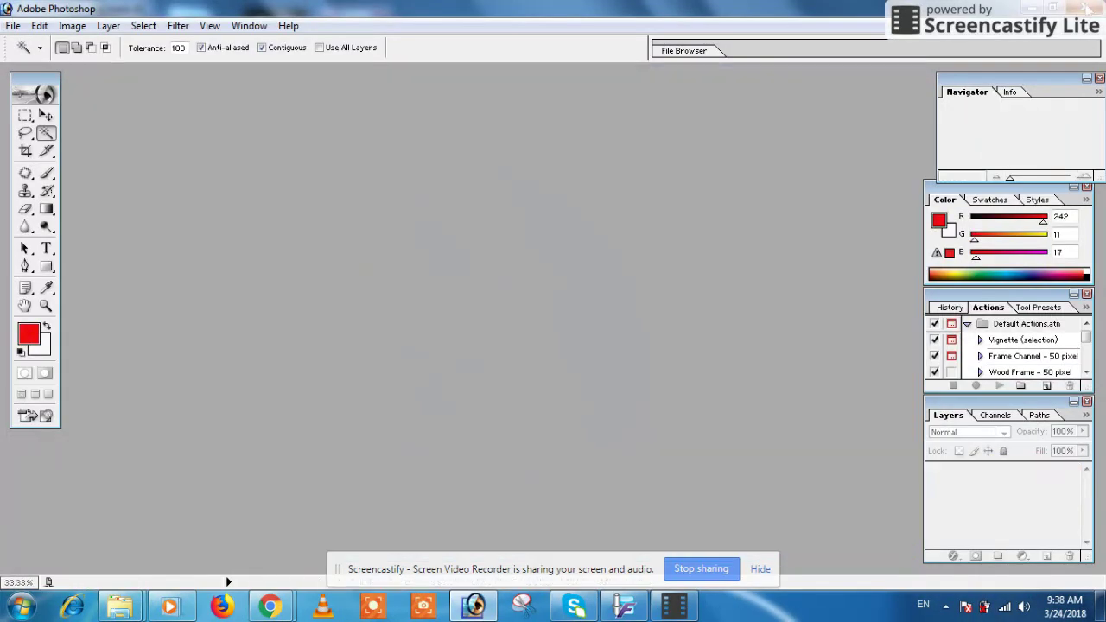
- Switch to FlexiSIGN-PRO, create a new document and open the saved picture file
key(alt+Tab)
scroll(448, 290, up, 3)
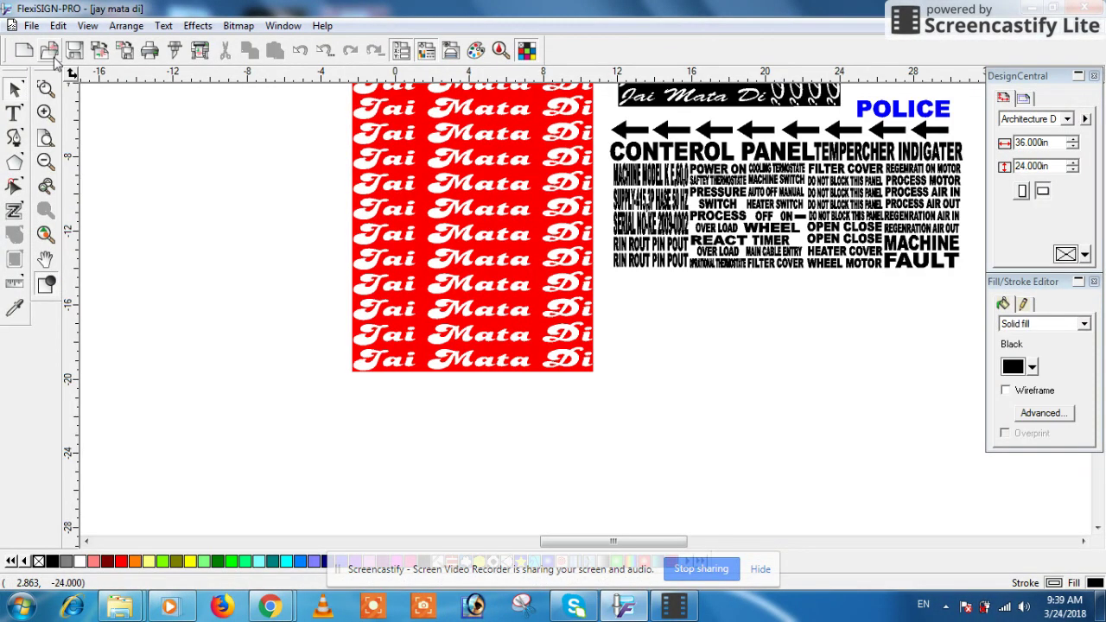
click(23, 50)
click(49, 50)
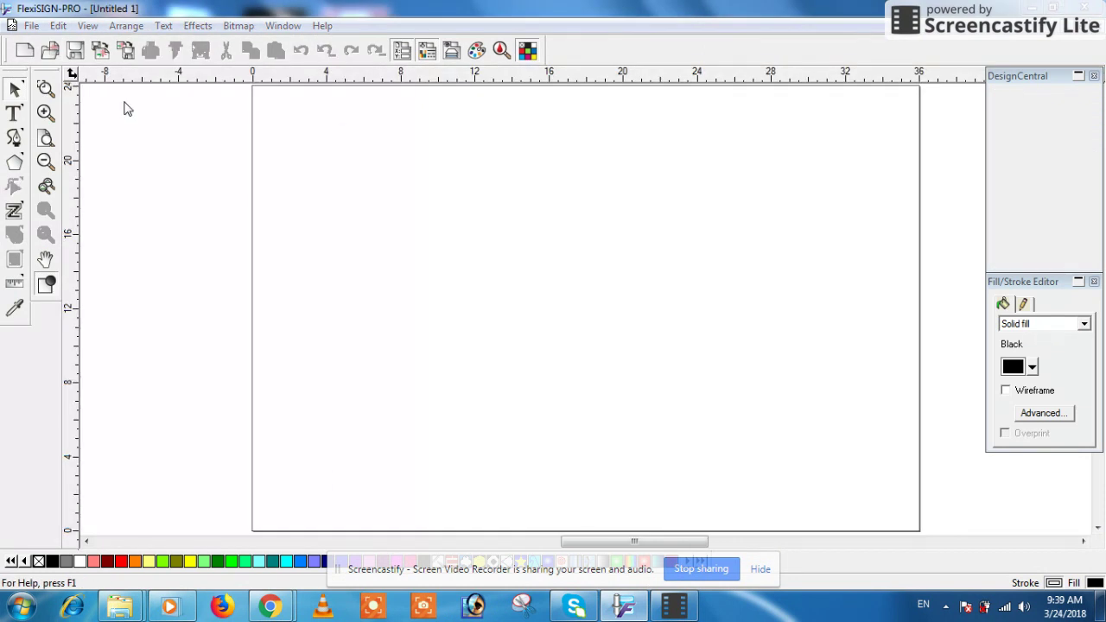
double_click(551, 238)
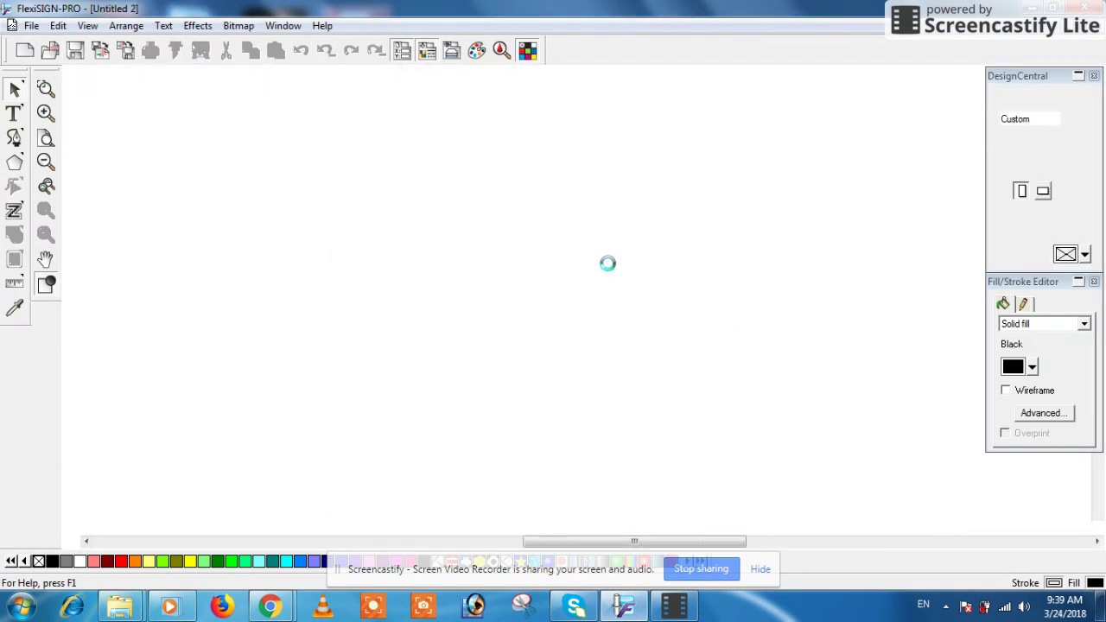
- Vectorize the opened Hanuman bitmap and move the traced artwork off the page, to the left of the original
click(534, 139)
drag(533, 139, 565, 157)
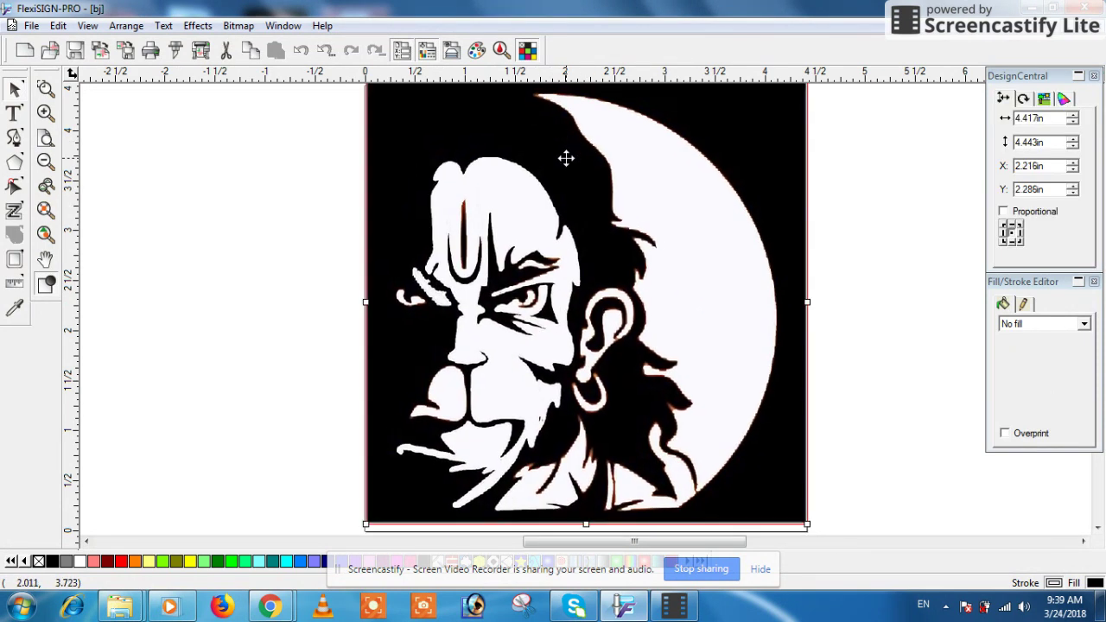
click(239, 25)
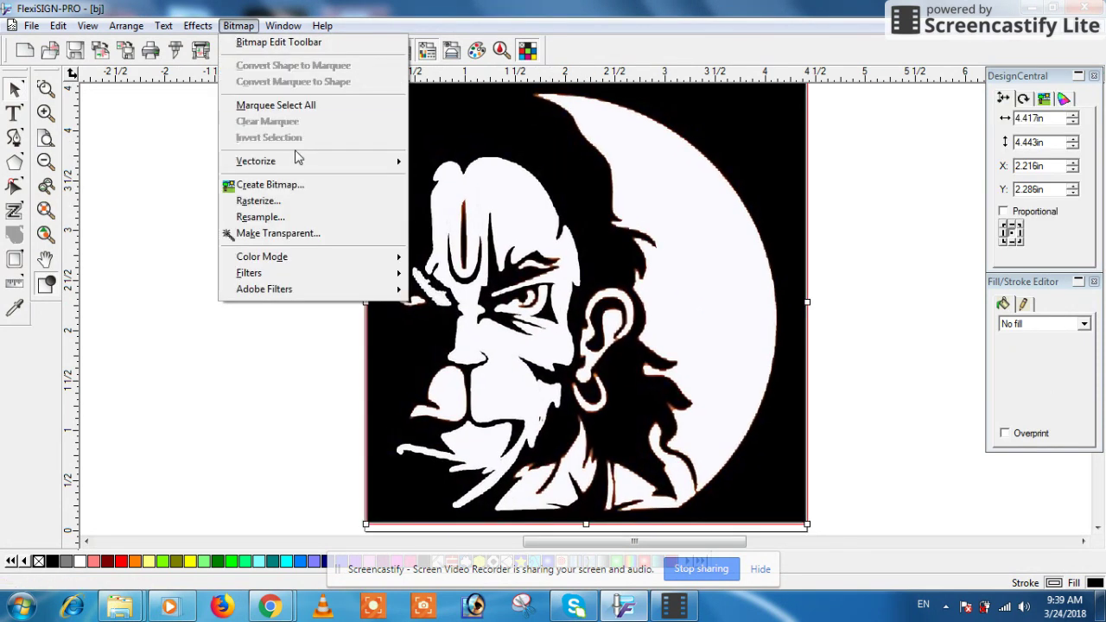
mouse_move(309, 164)
click(435, 233)
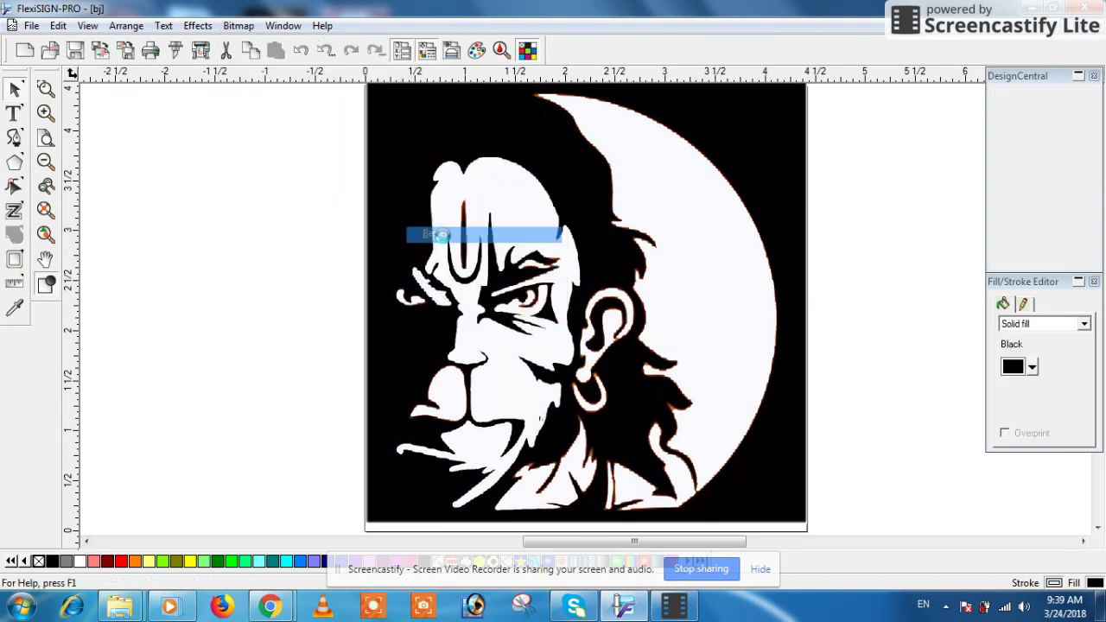
click(868, 216)
drag(782, 149, 323, 188)
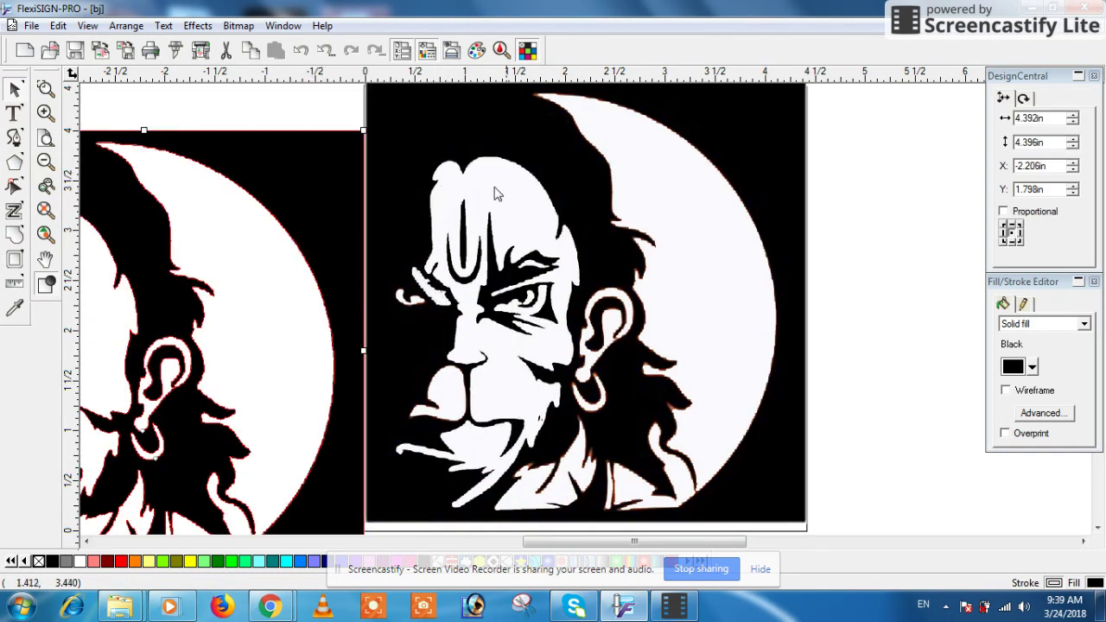
- Try deleting the original bitmap from the page, and undo both the deletion and the traced artwork's move
click(730, 152)
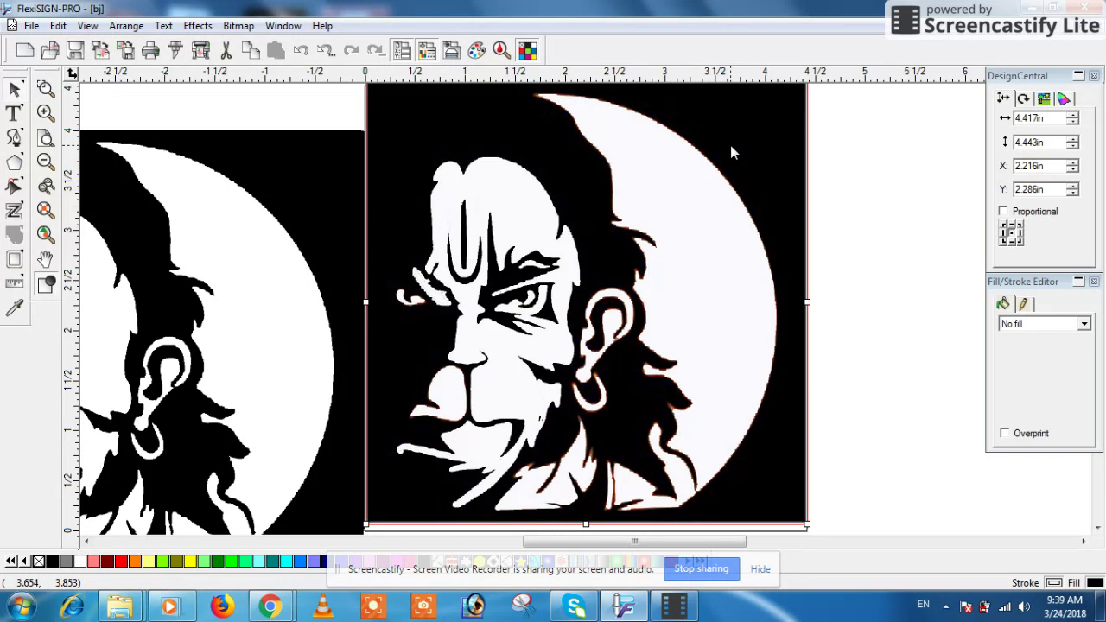
key(Delete)
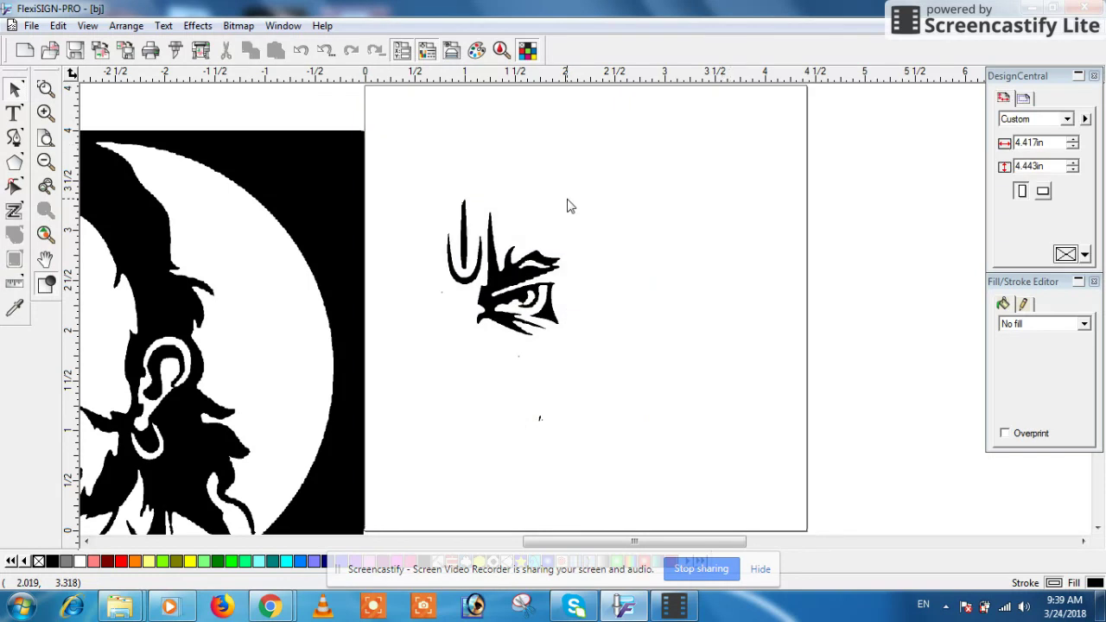
key(ctrl+z)
key(ctrl+z)
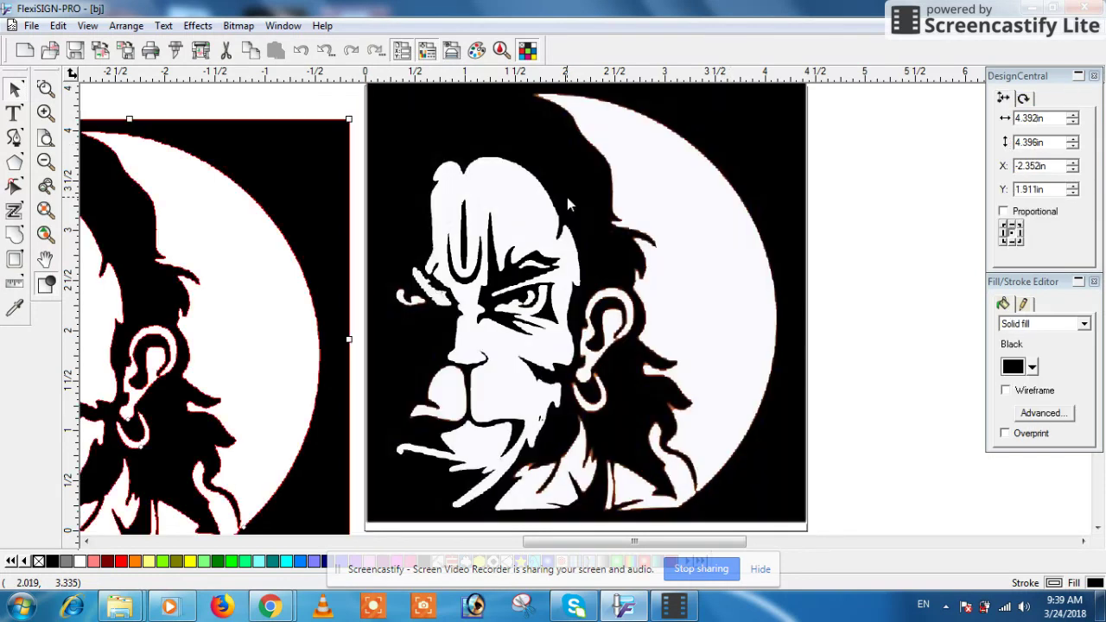
key(ctrl+z)
click(814, 171)
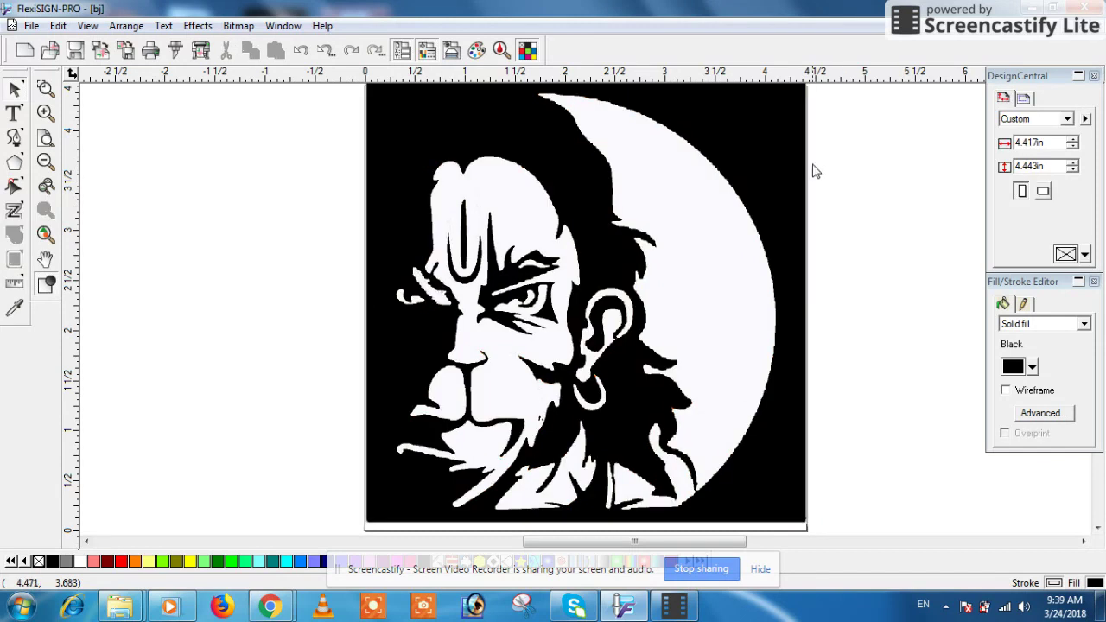
- Try moving the traced outline up and to the left of the bitmap, and undo the move
scroll(791, 136, up, 3)
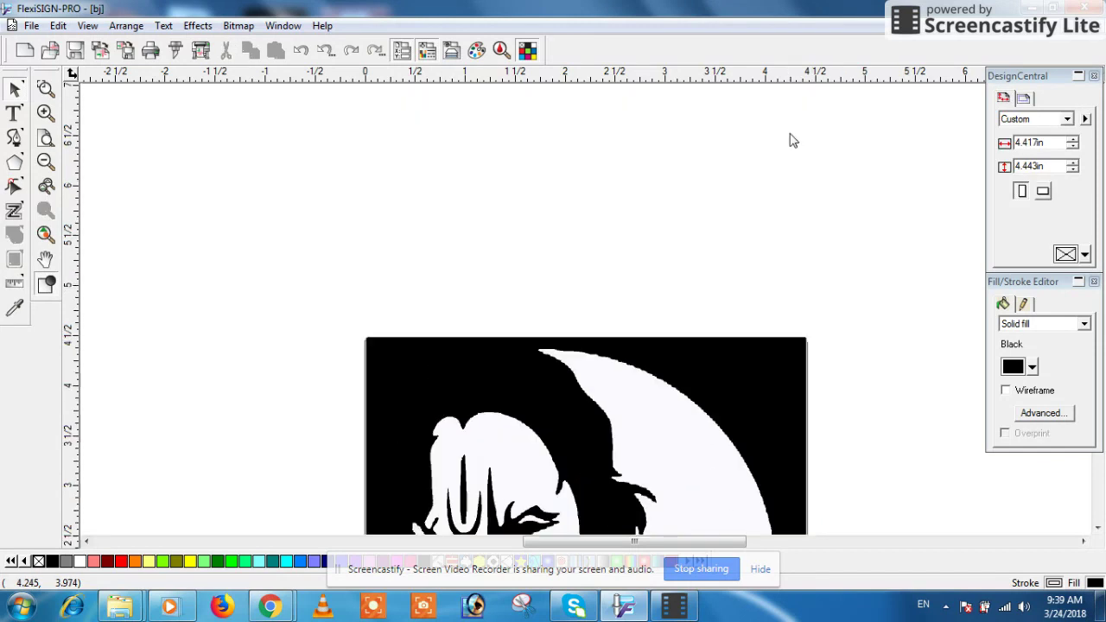
scroll(792, 231, down, 1)
click(785, 249)
drag(785, 256, 594, 138)
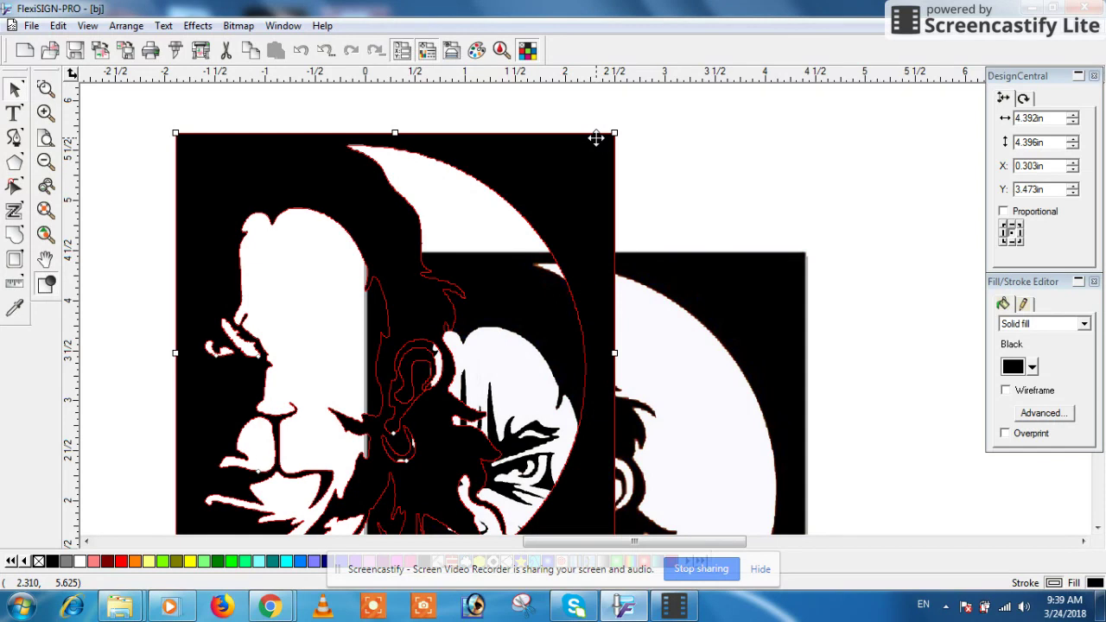
key(ctrl+z)
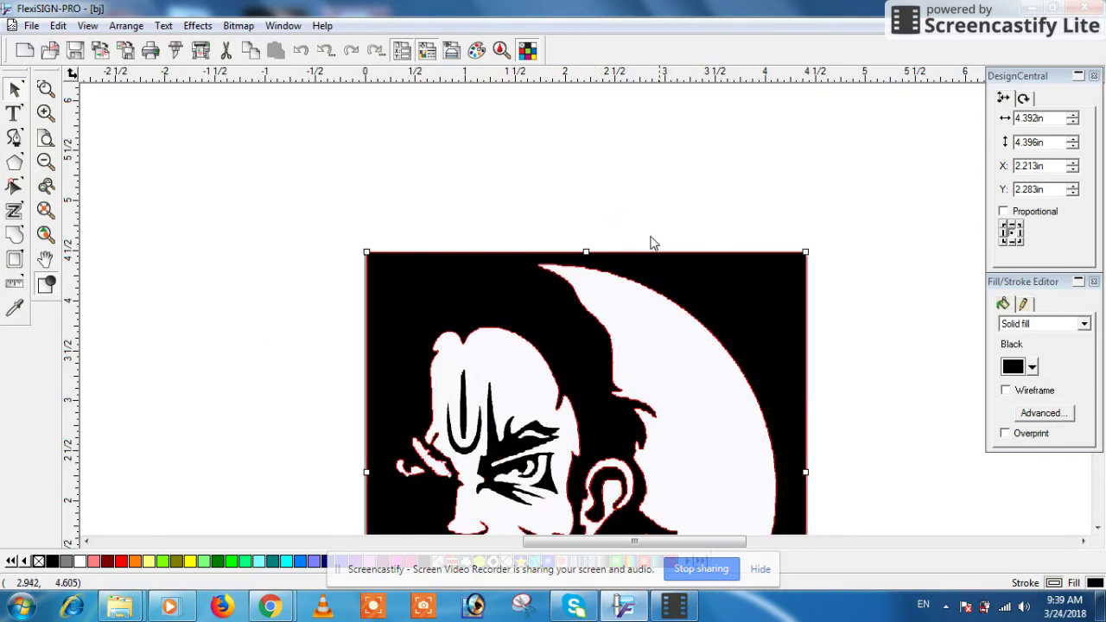
- Move the original Hanuman bitmap off the page to its left and vectorize it
click(798, 240)
drag(725, 271, 277, 253)
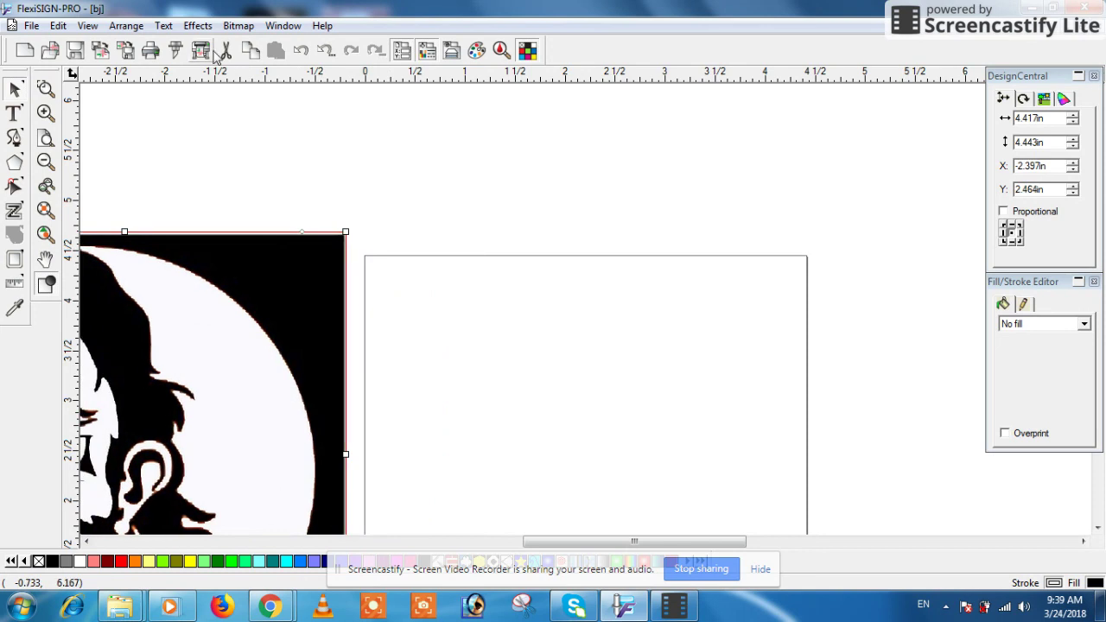
click(197, 25)
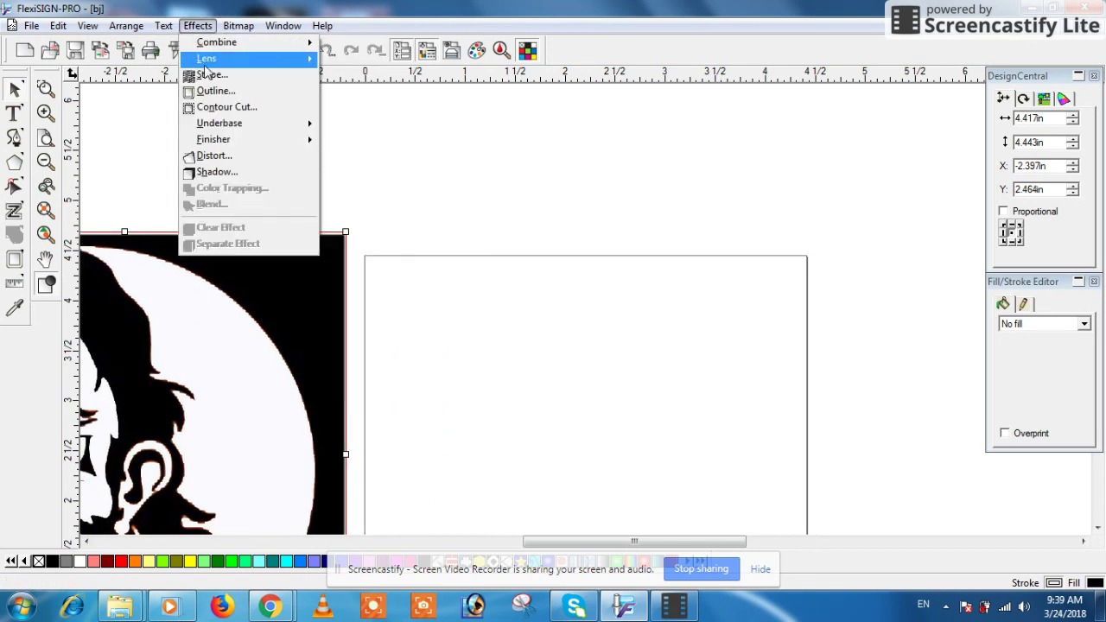
mouse_move(277, 163)
click(437, 232)
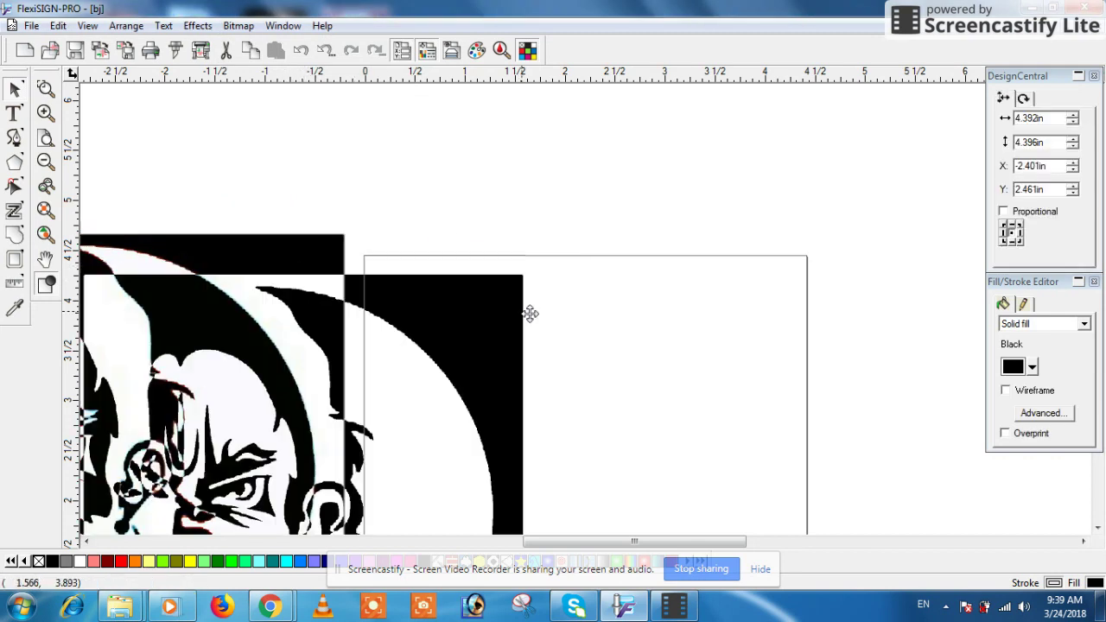
- Place the new traced artwork on the page and delete the original bitmap beside it
drag(530, 314, 770, 286)
click(316, 268)
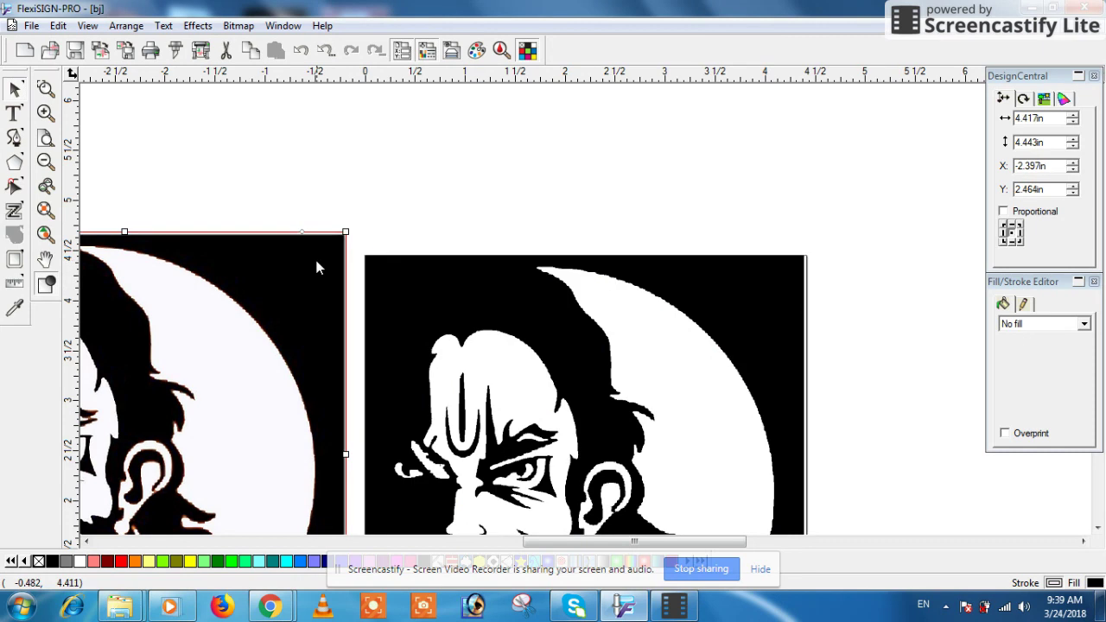
key(Delete)
- Select all the traced shapes and inspect them in the Cut/Plot preview, closing it without sending the job
scroll(318, 266, down, 5)
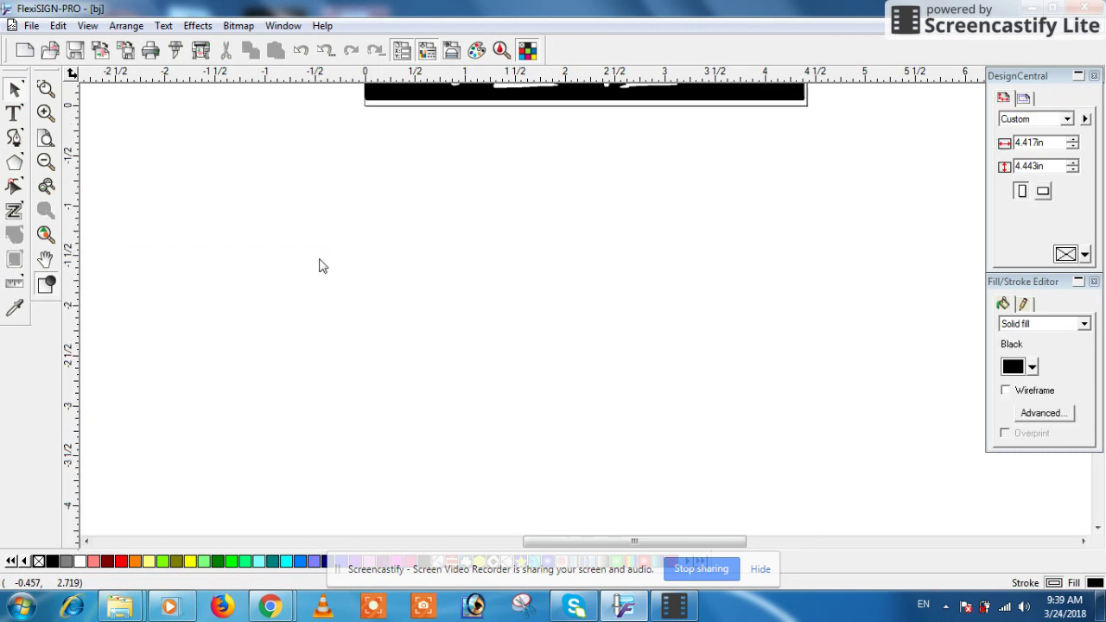
scroll(319, 266, up, 5)
scroll(319, 265, down, 1)
drag(296, 134, 872, 489)
scroll(835, 429, down, 3)
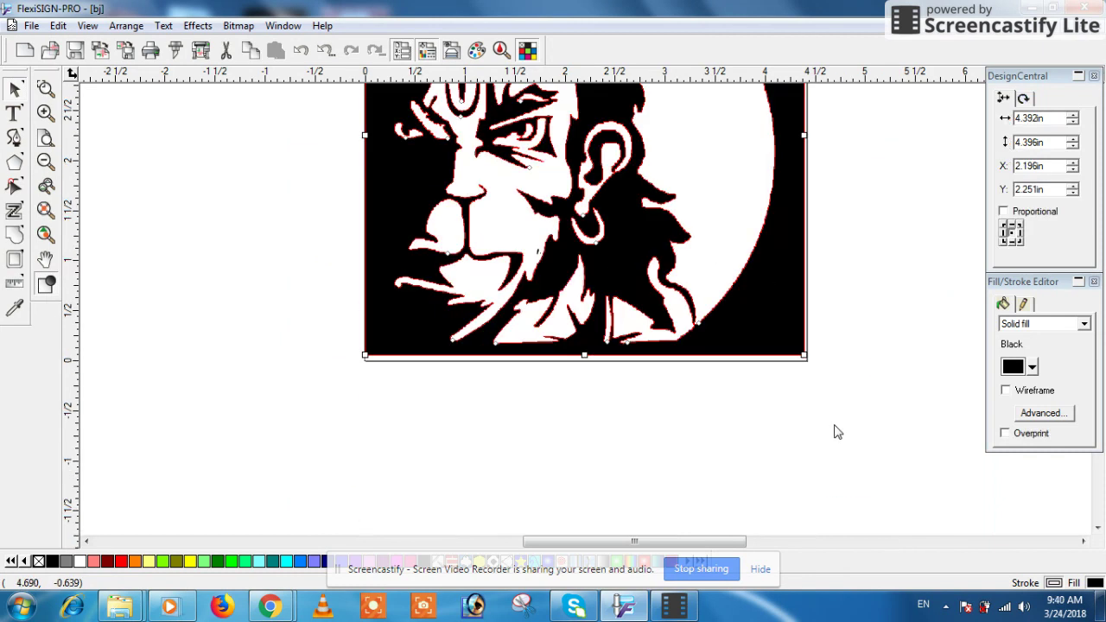
scroll(835, 429, up, 1)
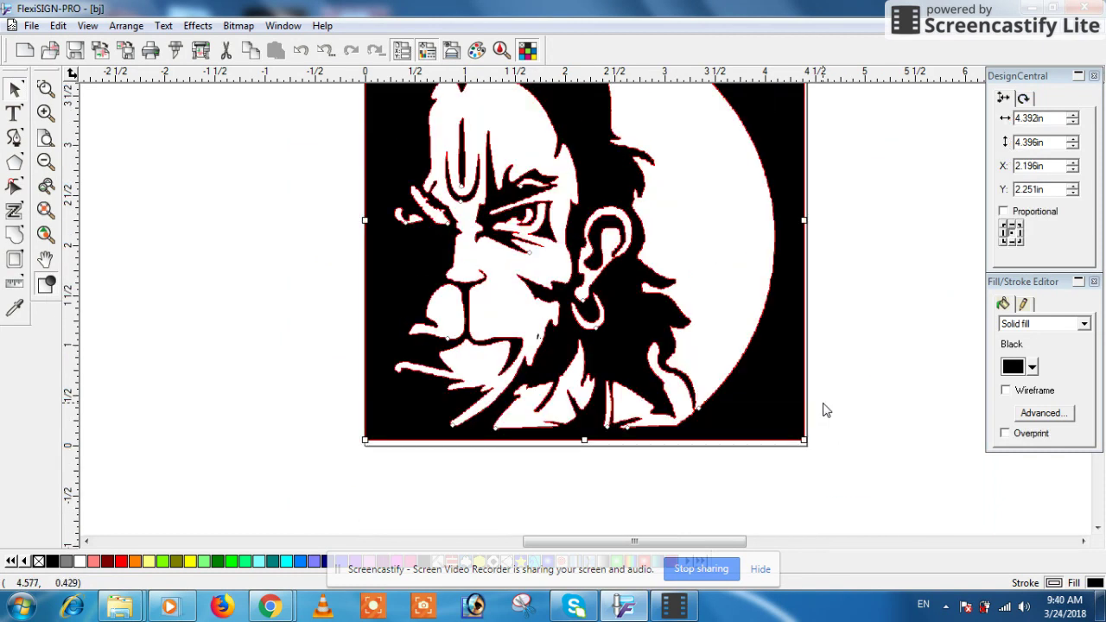
scroll(823, 402, up, 1)
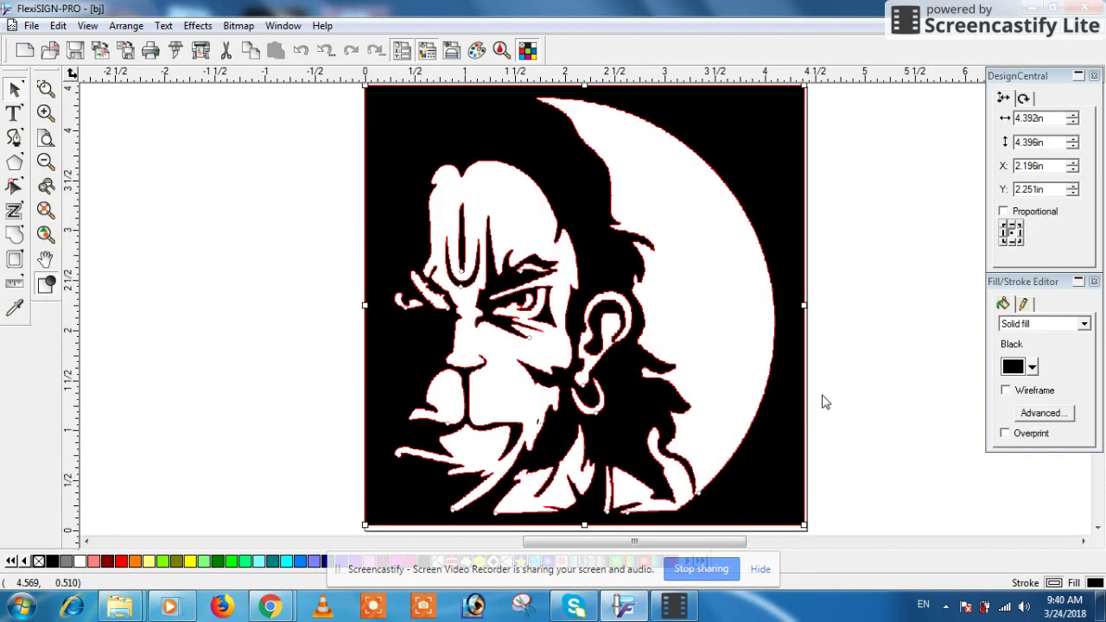
click(178, 52)
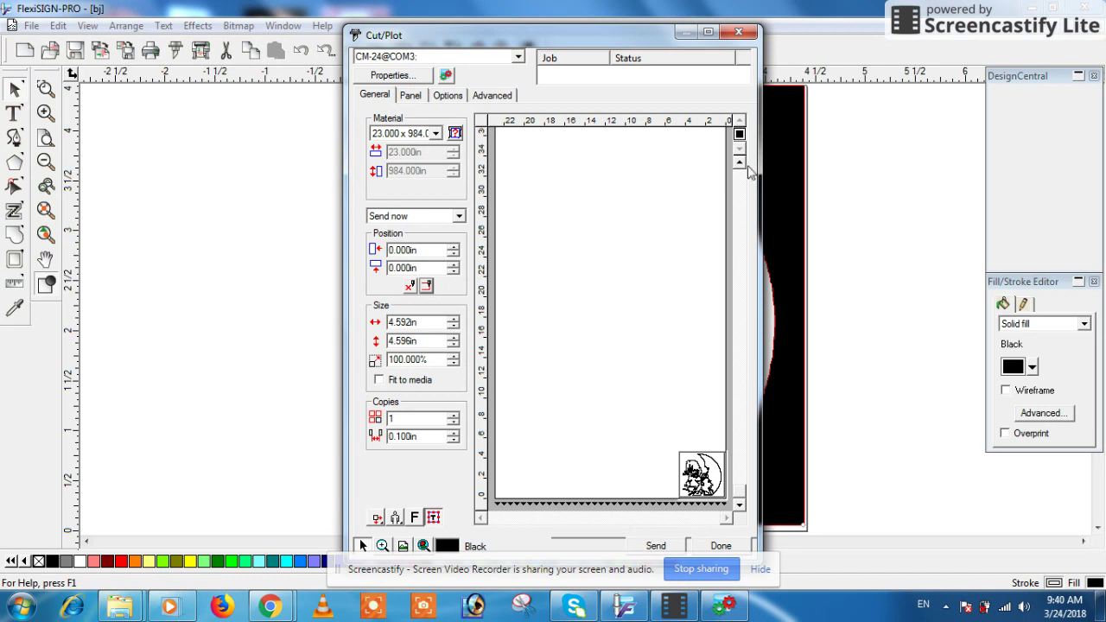
click(739, 32)
click(928, 227)
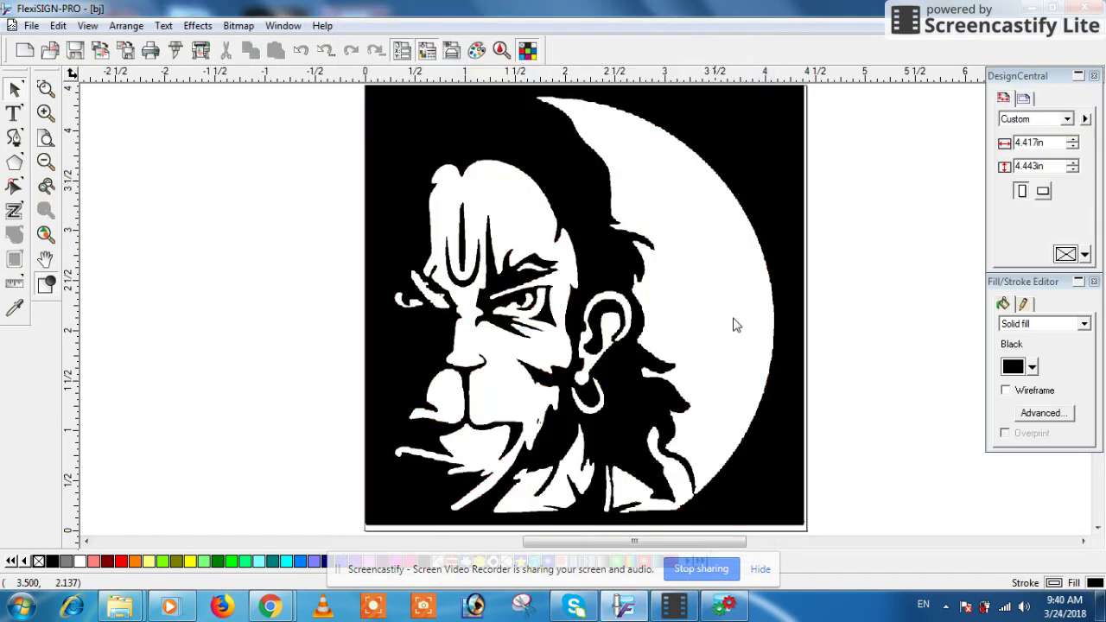
scroll(593, 352, up, 3)
scroll(593, 352, down, 4)
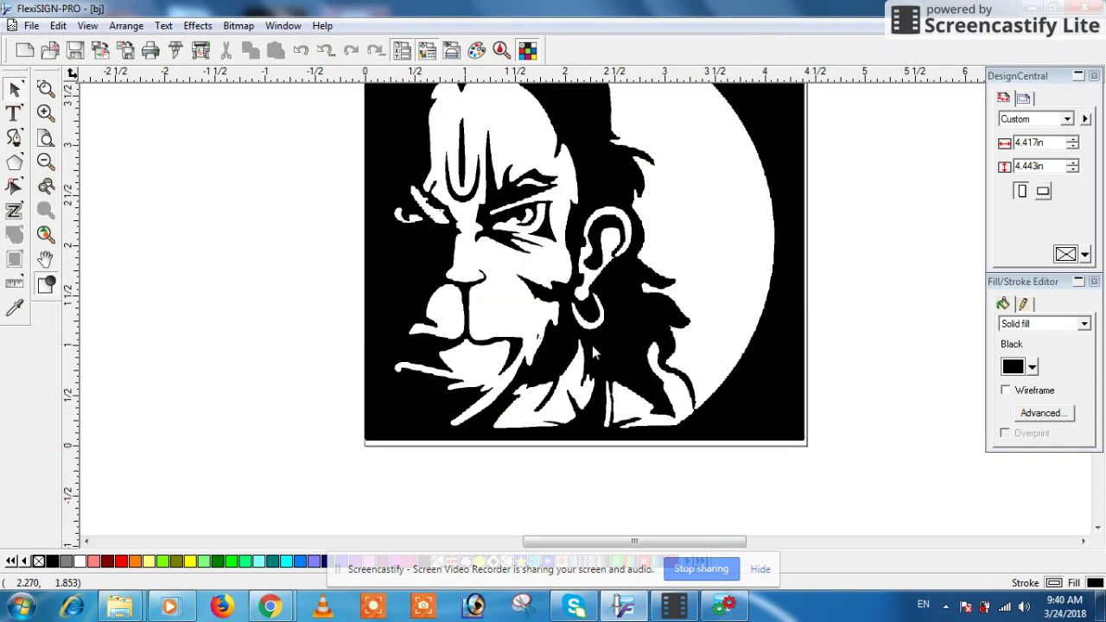
scroll(592, 345, up, 3)
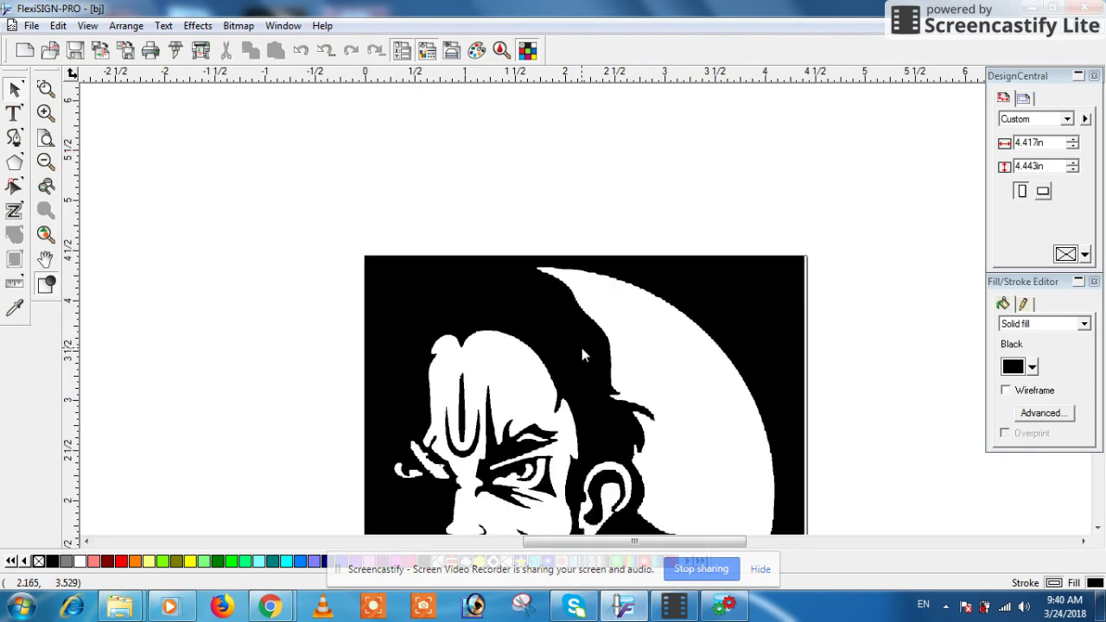
scroll(582, 347, down, 2)
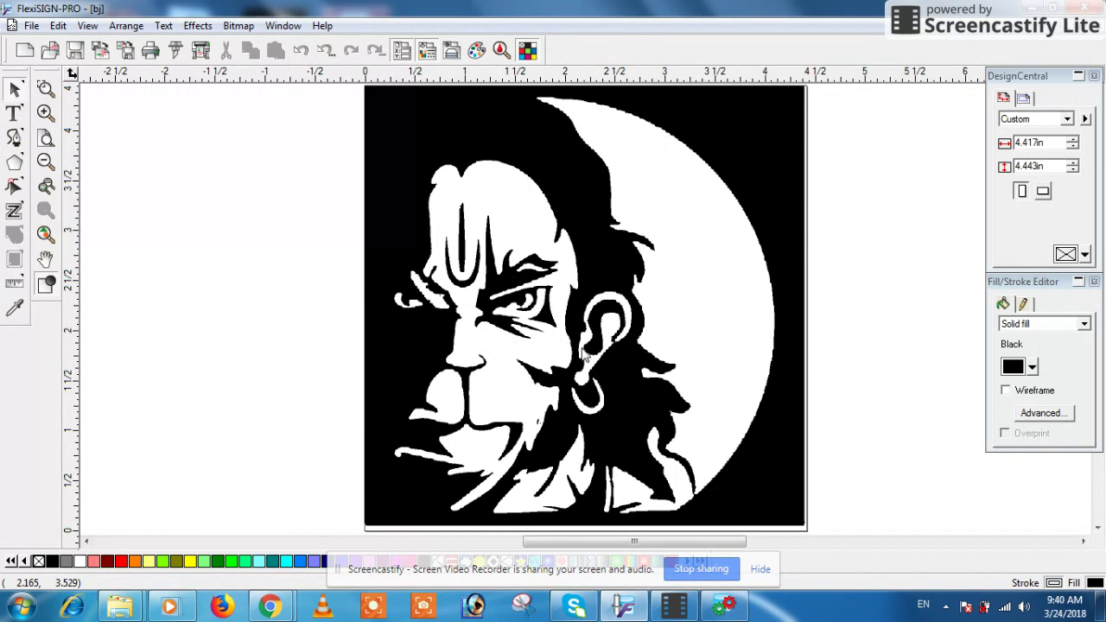
scroll(581, 348, up, 2)
scroll(582, 347, down, 4)
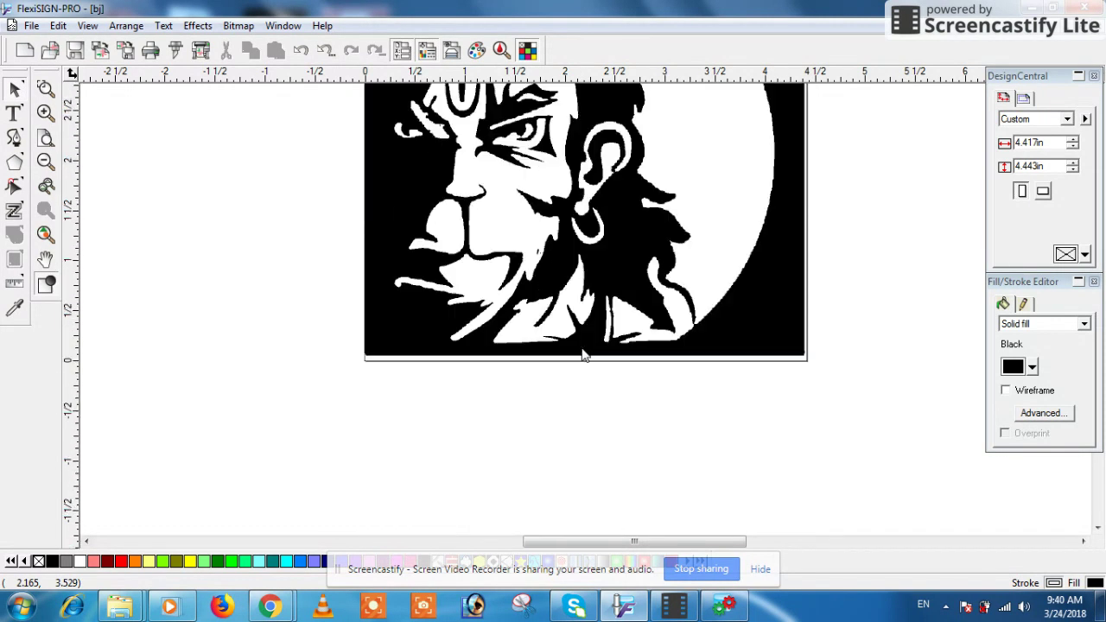
scroll(584, 355, up, 2)
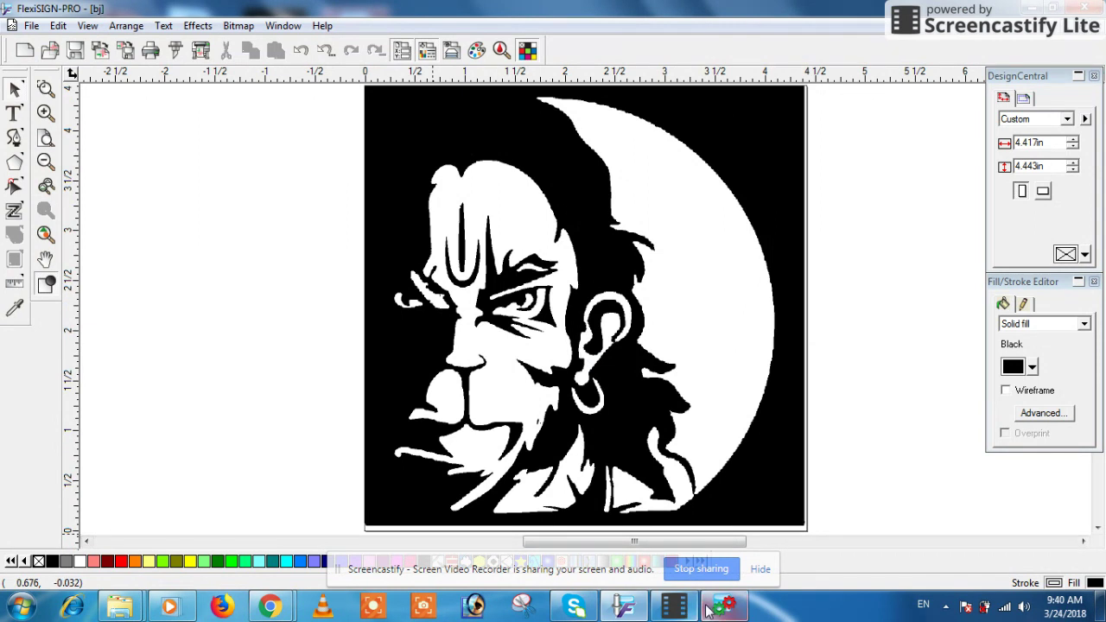
click(676, 608)
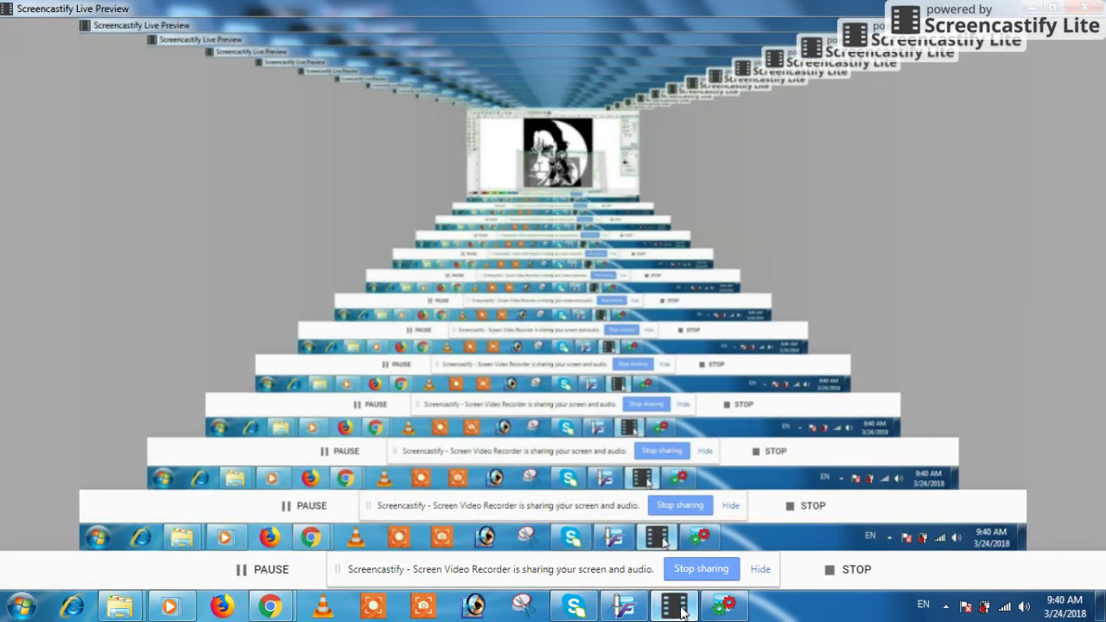